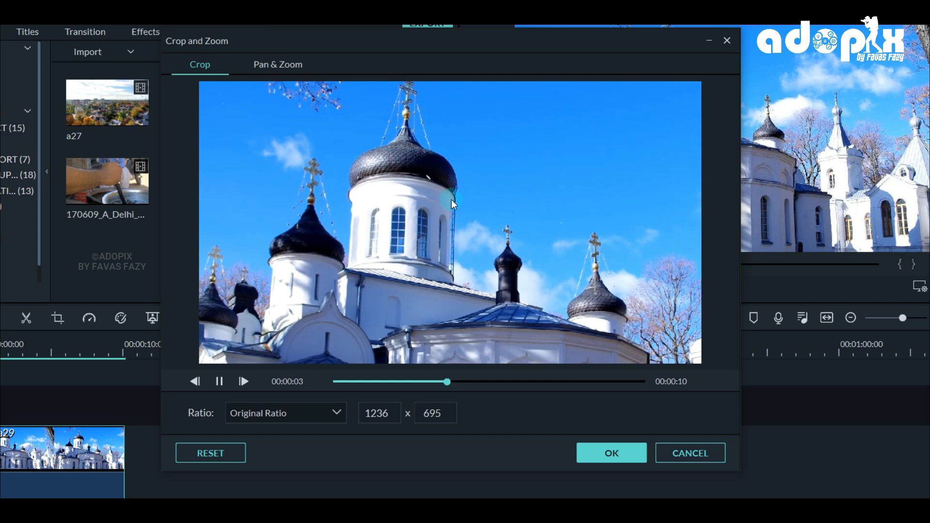
Try an original-ratio crop of about 462 x 260 around the tower beside the church and preview it
{"action": "left_click_drag", "start_coordinate": [558, 274], "coordinate": [659, 331]}
{"action": "left_click_drag", "start_coordinate": [235, 98], "coordinate": [540, 203]}
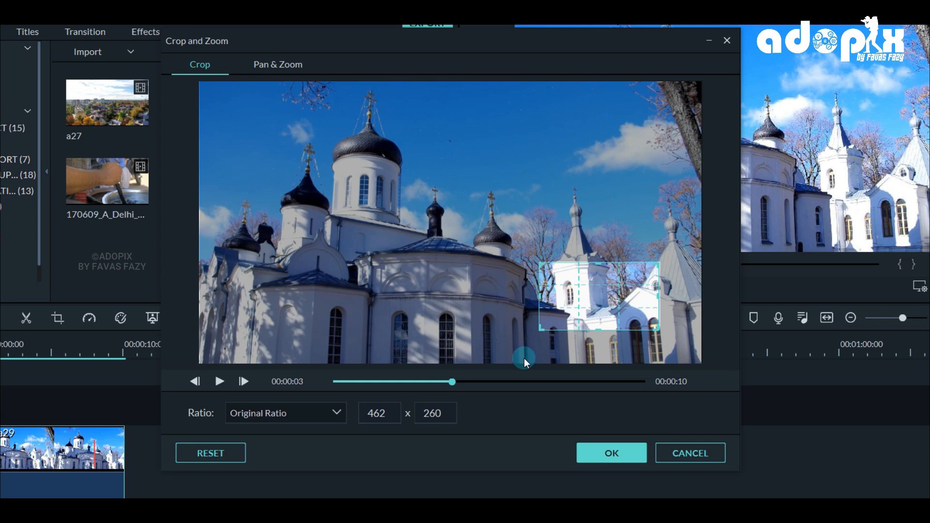
{"action": "key", "text": "space"}
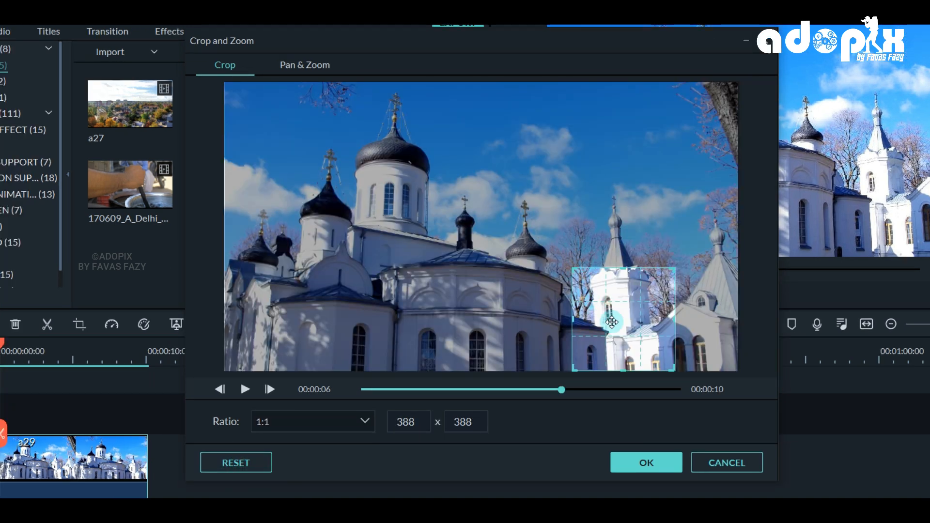
Reset the crop frame and set its ratio to 4:3
{"action": "left_click", "coordinate": [231, 464]}
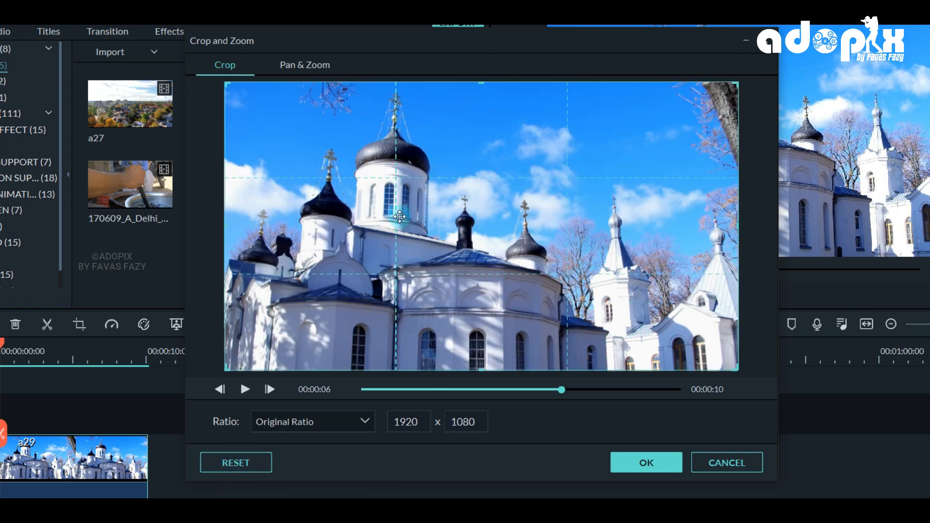
{"action": "left_click", "coordinate": [363, 422]}
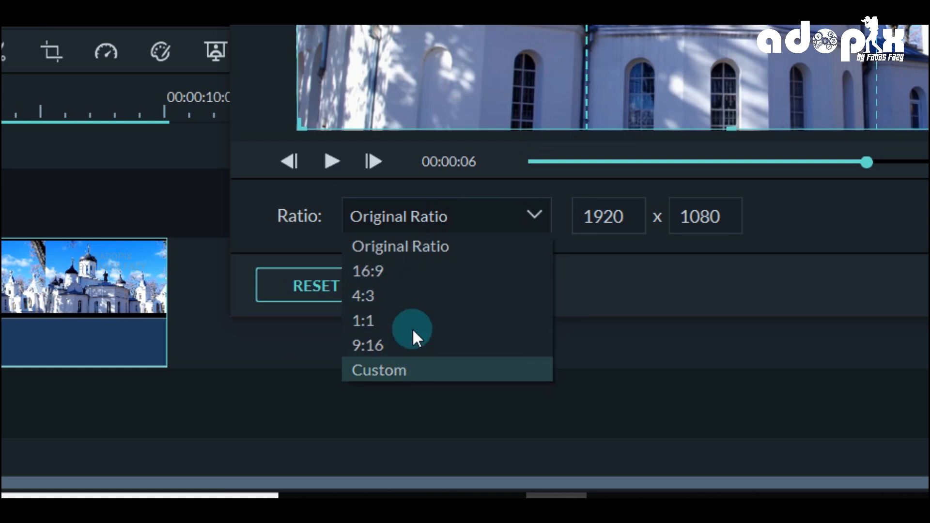
{"action": "left_click", "coordinate": [392, 295]}
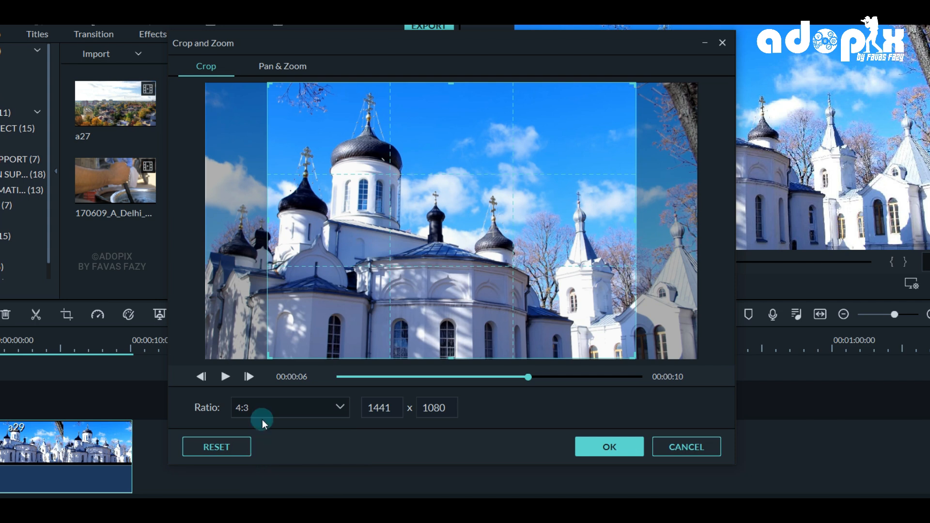
Set the crop ratio to Custom and freely reshape the frame, previewing a strip of about 1381 x 260 across the domes
{"action": "left_click", "coordinate": [276, 404]}
{"action": "left_click_drag", "start_coordinate": [267, 83], "coordinate": [281, 290]}
{"action": "left_click_drag", "start_coordinate": [392, 321], "coordinate": [397, 216]}
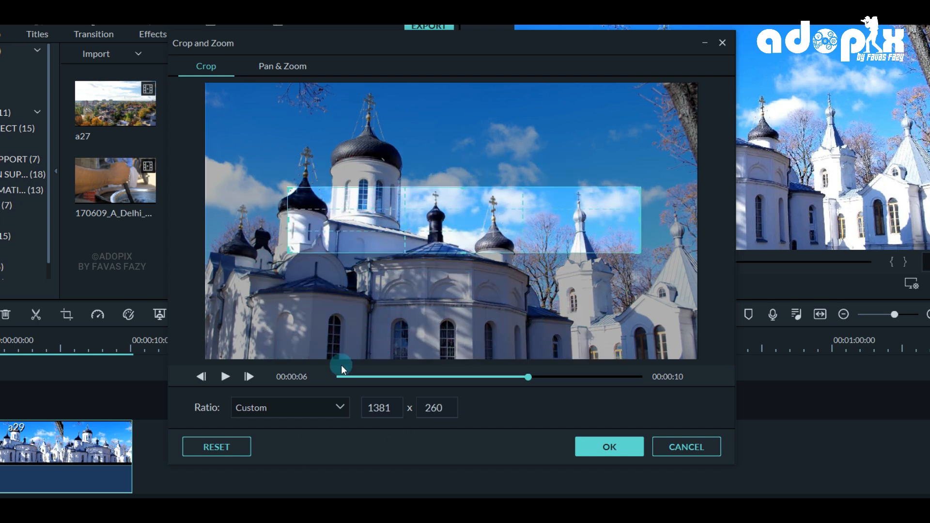
{"action": "key", "text": "space"}
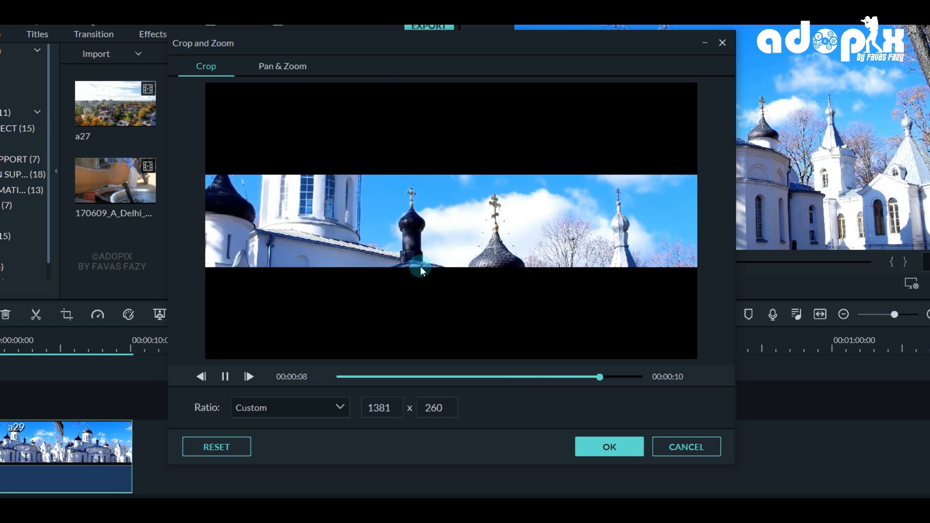
{"action": "key", "text": "space"}
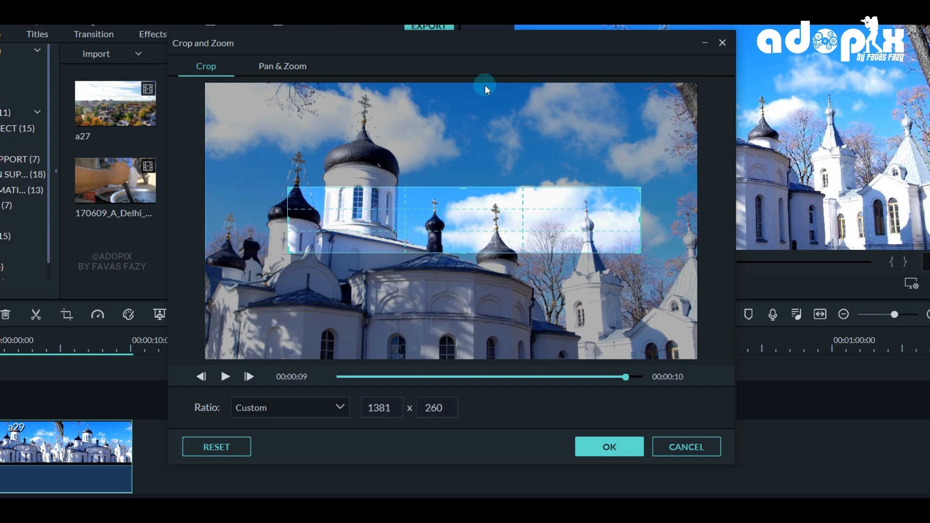
{"action": "left_click_drag", "start_coordinate": [641, 252], "coordinate": [587, 347]}
{"action": "left_click_drag", "start_coordinate": [599, 359], "coordinate": [587, 369]}
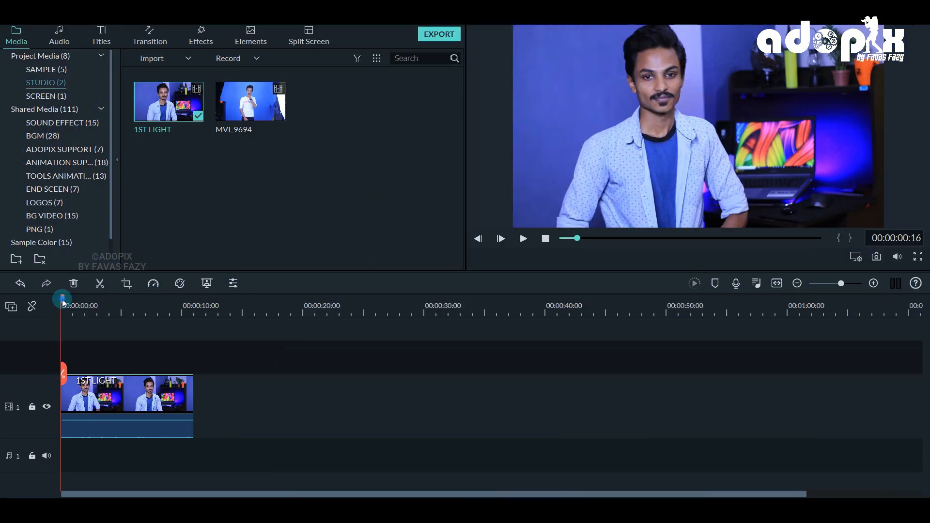
Split the 1ST LIGHT clip at about 2 seconds and again just before 4 seconds
{"action": "left_click_drag", "start_coordinate": [62, 300], "coordinate": [86, 301]}
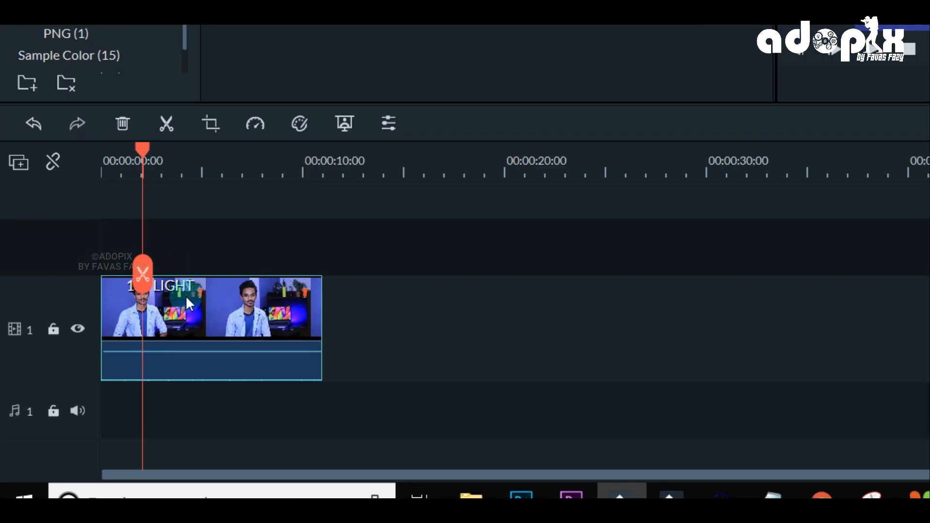
{"action": "left_click", "coordinate": [143, 271]}
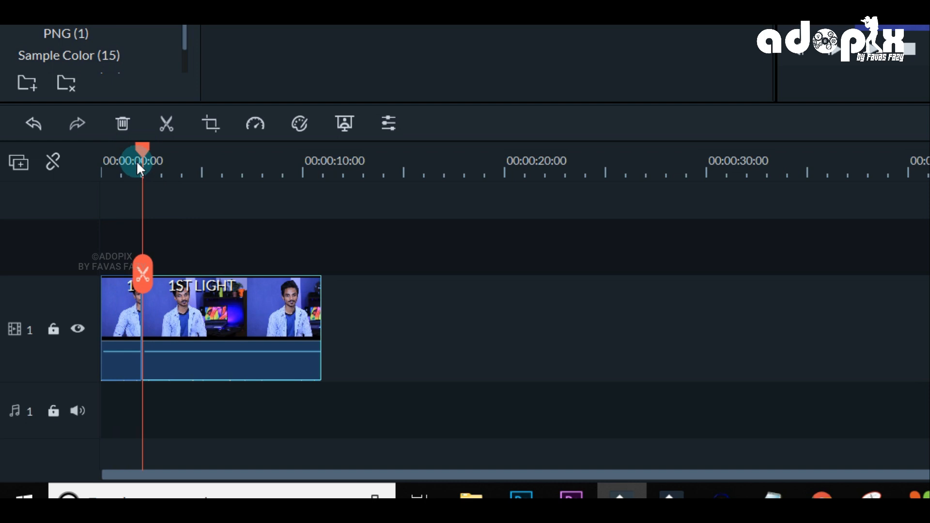
{"action": "left_click_drag", "start_coordinate": [137, 147], "coordinate": [177, 150]}
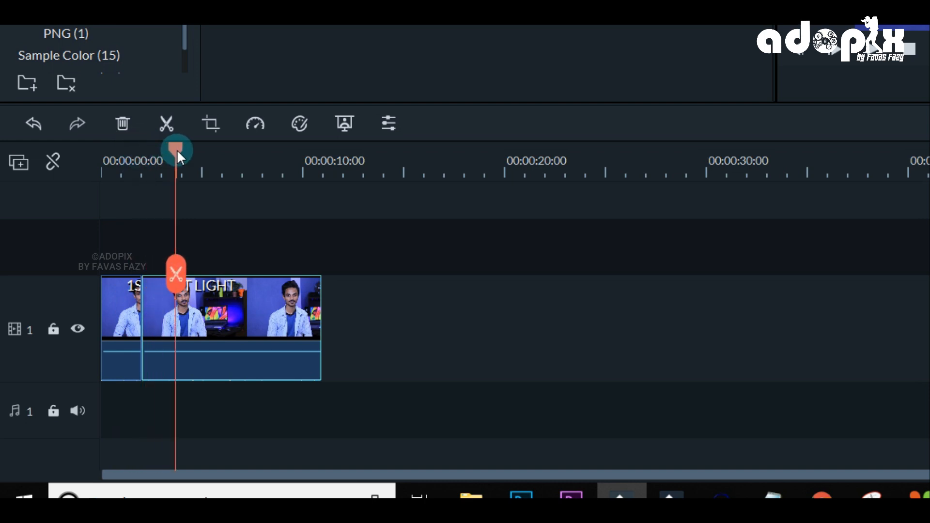
{"action": "left_click", "coordinate": [182, 277]}
{"action": "left_click", "coordinate": [179, 277]}
Crop the short middle segment of 1ST LIGHT to about 1488 x 837 around the man's upper body, preview it and apply
{"action": "left_click", "coordinate": [157, 307]}
{"action": "right_click", "coordinate": [156, 307]}
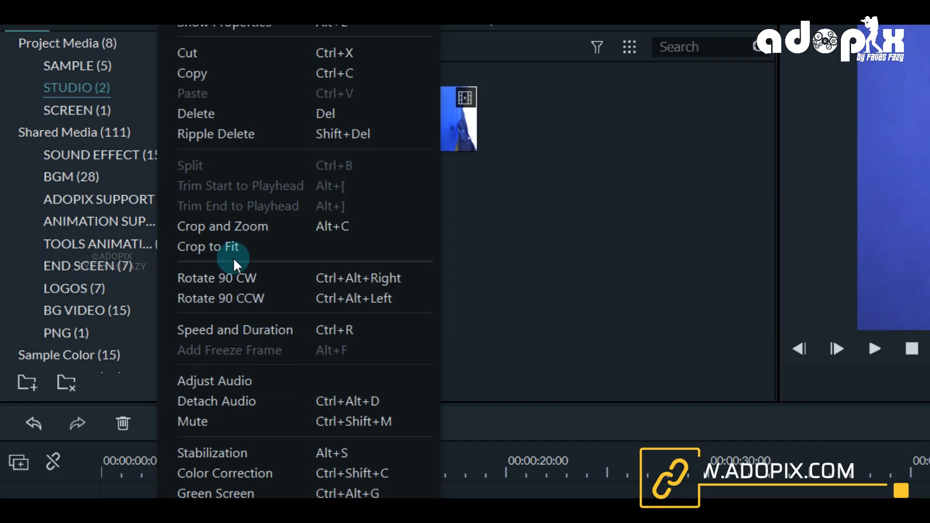
{"action": "left_click", "coordinate": [230, 227]}
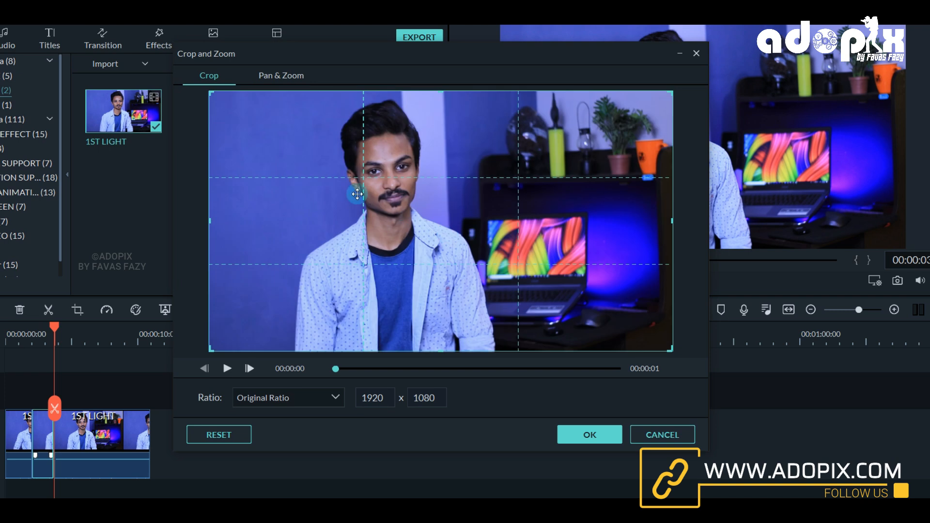
{"action": "left_click_drag", "start_coordinate": [671, 351], "coordinate": [569, 292]}
{"action": "left_click_drag", "start_coordinate": [475, 198], "coordinate": [486, 204]}
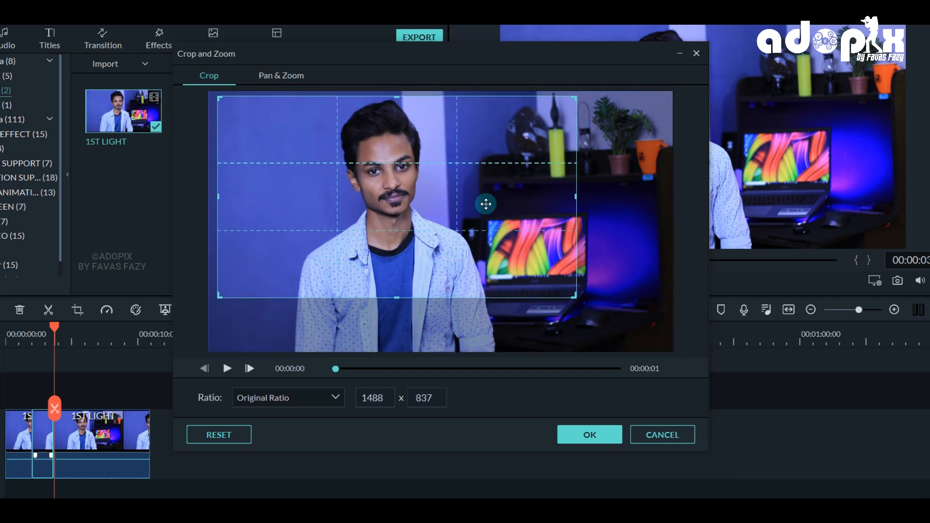
{"action": "key", "text": "space"}
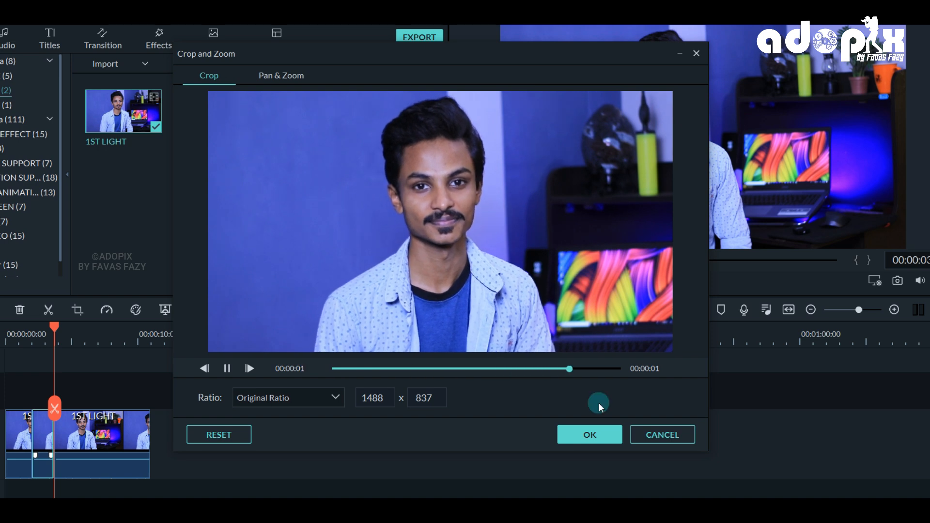
{"action": "left_click", "coordinate": [594, 434]}
Play back the cropped cut from near the start, and split the remaining 1ST LIGHT clip at about 6 and 8 seconds
{"action": "left_click", "coordinate": [17, 331]}
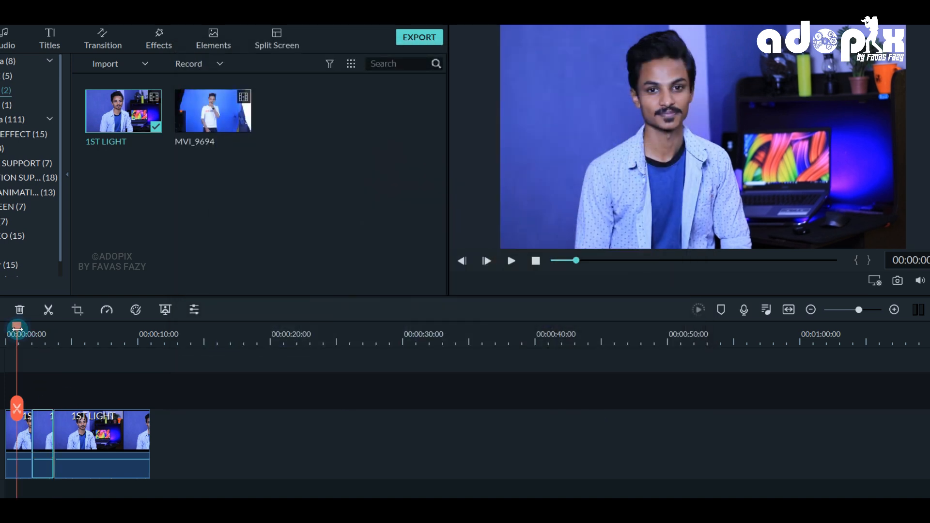
{"action": "key", "text": "space"}
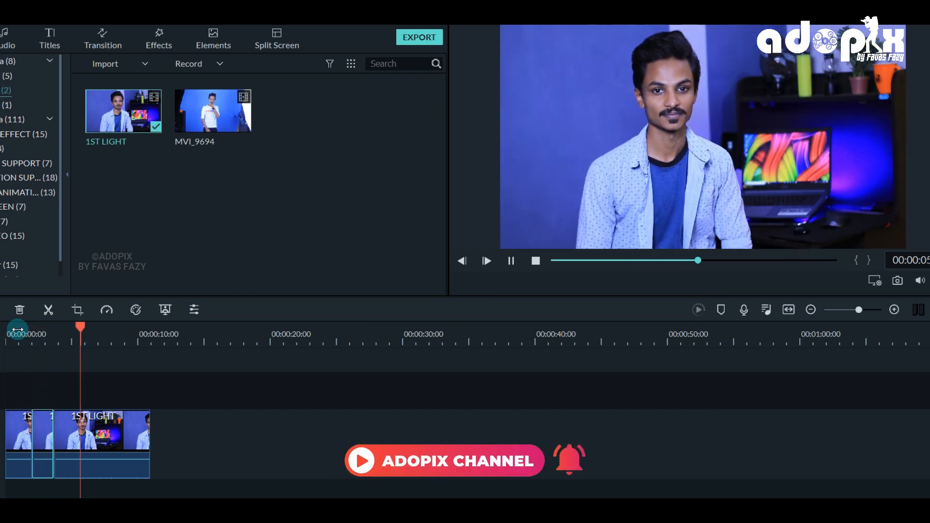
{"action": "key", "text": "space"}
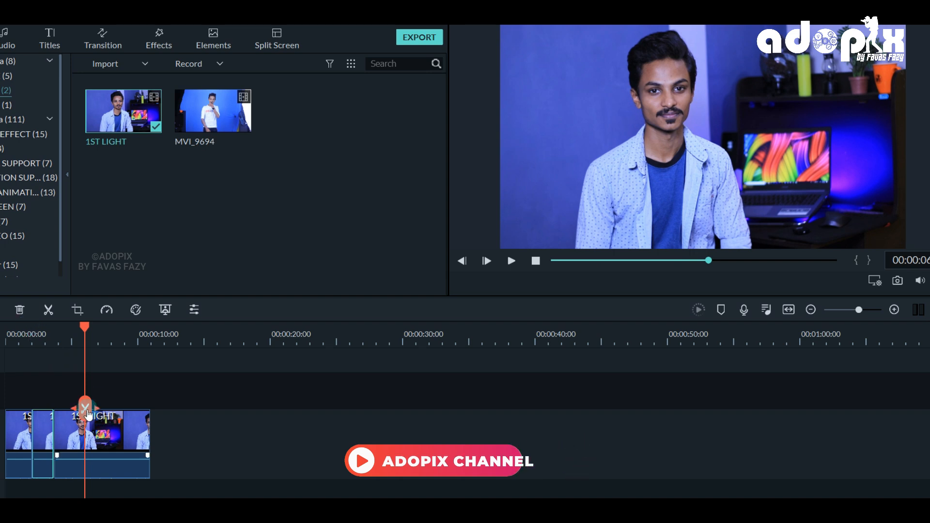
{"action": "left_click", "coordinate": [87, 348]}
{"action": "left_click_drag", "start_coordinate": [83, 328], "coordinate": [114, 371]}
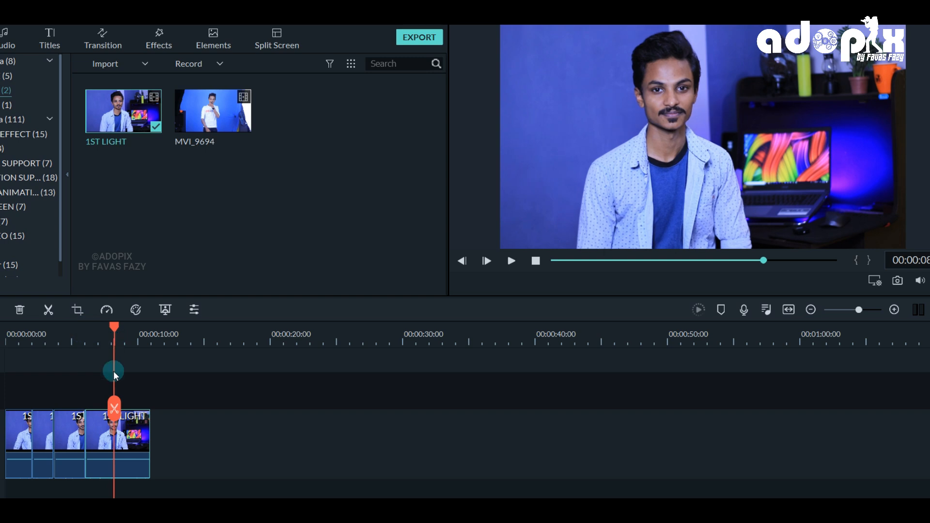
Crop the segment between 6 and 8 seconds to about 1370 x 771 covering the man and the desk, and play back the timeline
{"action": "right_click", "coordinate": [103, 433]}
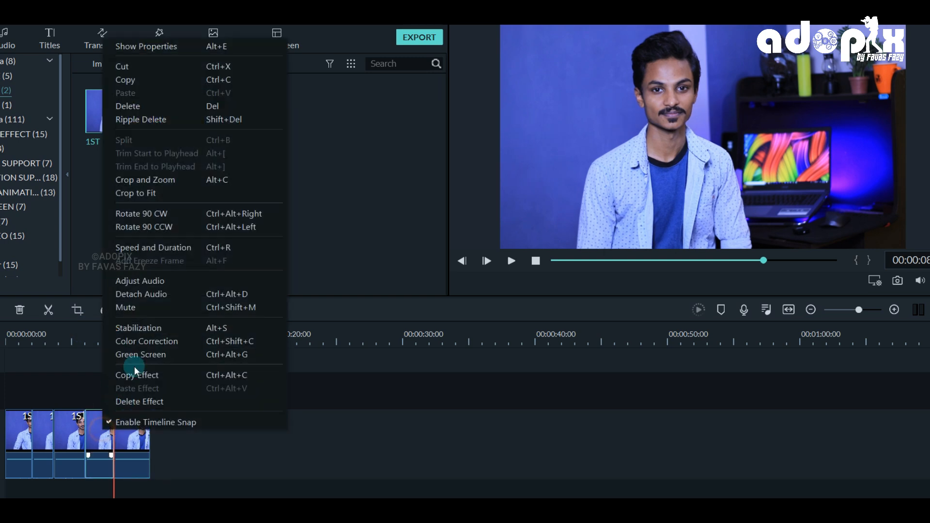
{"action": "left_click", "coordinate": [160, 180]}
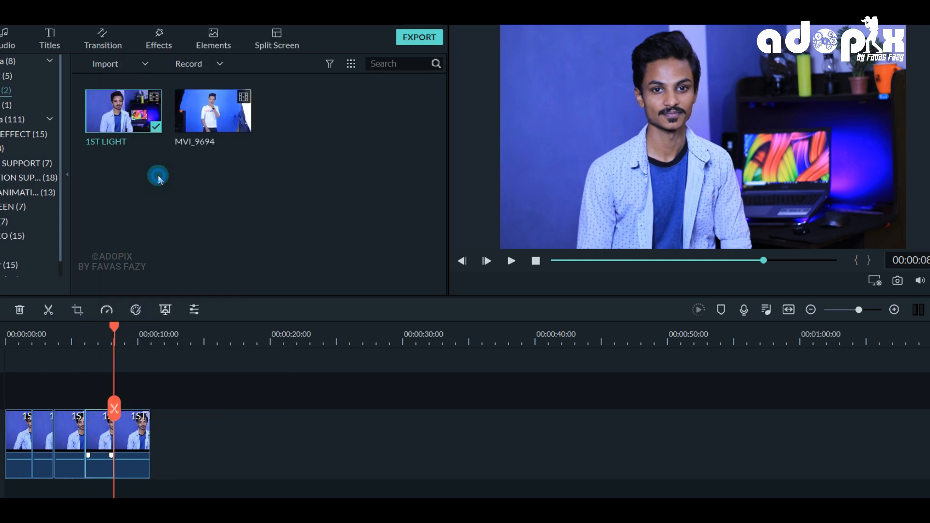
{"action": "left_click_drag", "start_coordinate": [672, 346], "coordinate": [540, 291]}
{"action": "left_click_drag", "start_coordinate": [464, 197], "coordinate": [581, 204]}
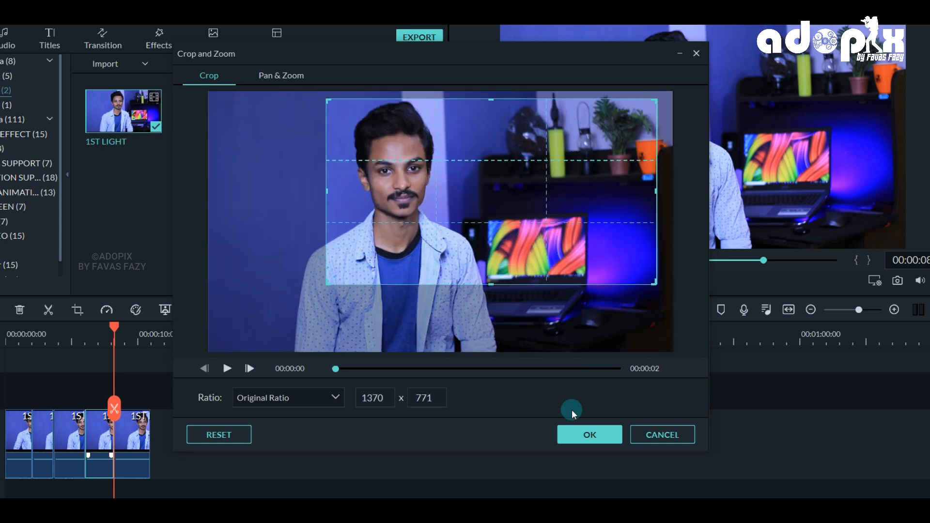
{"action": "left_click", "coordinate": [600, 436]}
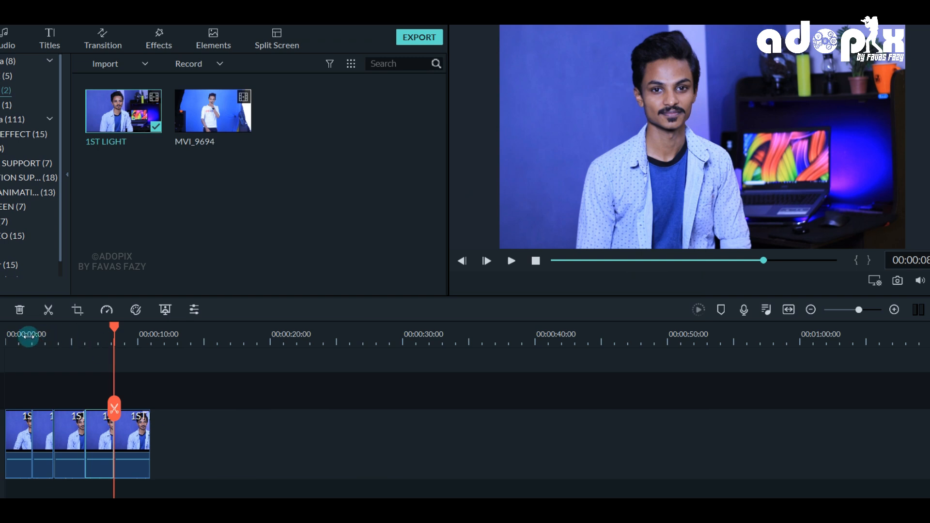
{"action": "left_click_drag", "start_coordinate": [28, 335], "coordinate": [20, 335]}
{"action": "key", "text": "space"}
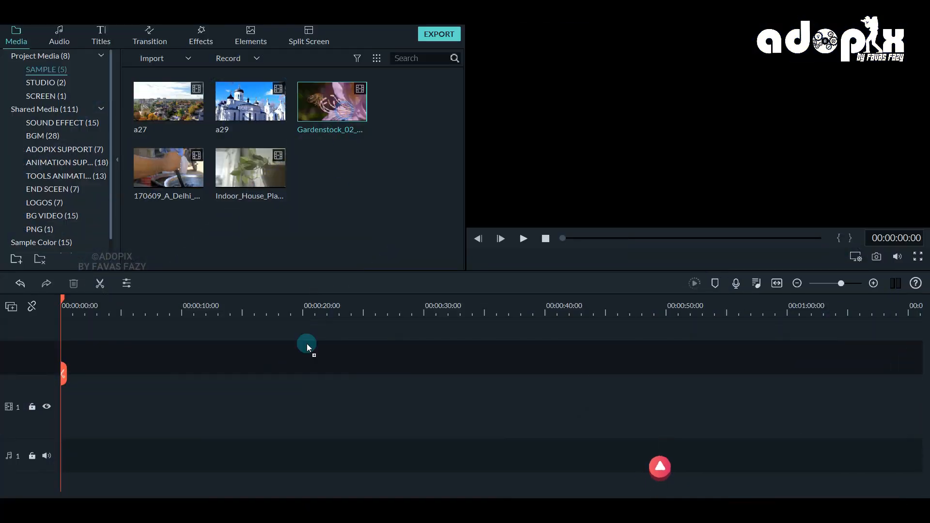
Place the Gardenstock_02 bee clip at the start of video track 1 and open its Pan & Zoom settings
{"action": "left_click_drag", "start_coordinate": [307, 346], "coordinate": [66, 424]}
{"action": "left_click", "coordinate": [138, 419]}
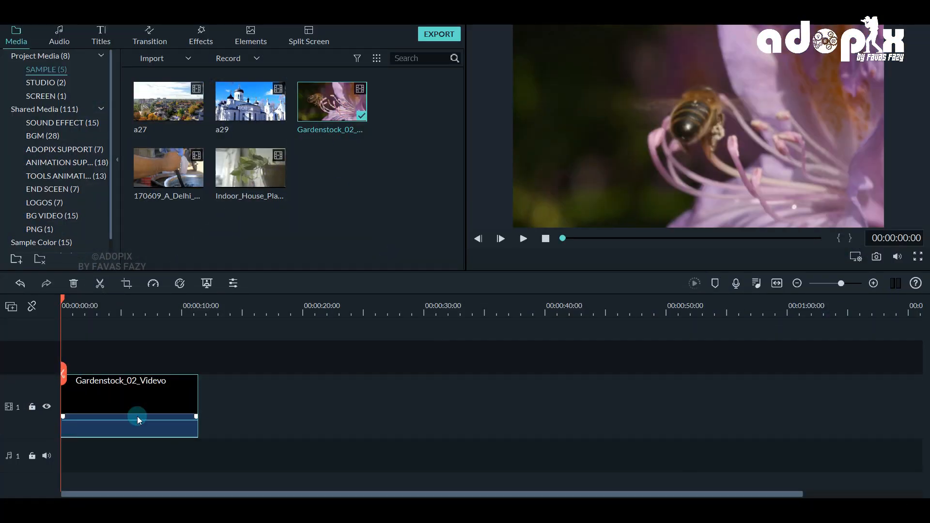
{"action": "right_click", "coordinate": [135, 391]}
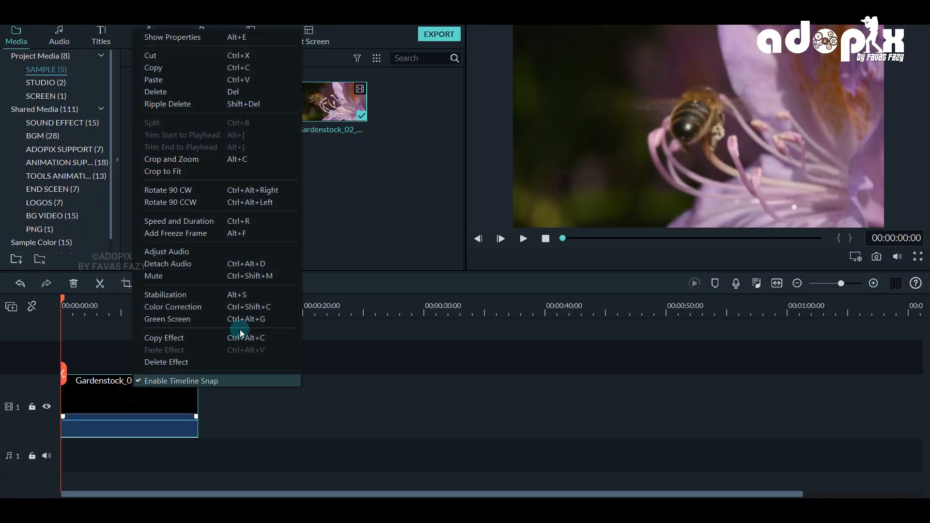
{"action": "left_click", "coordinate": [220, 160]}
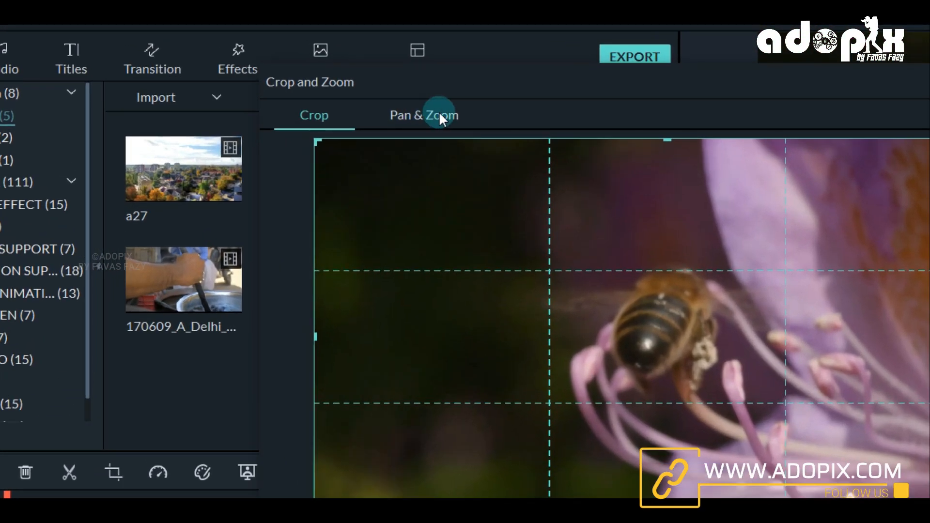
{"action": "left_click", "coordinate": [446, 117]}
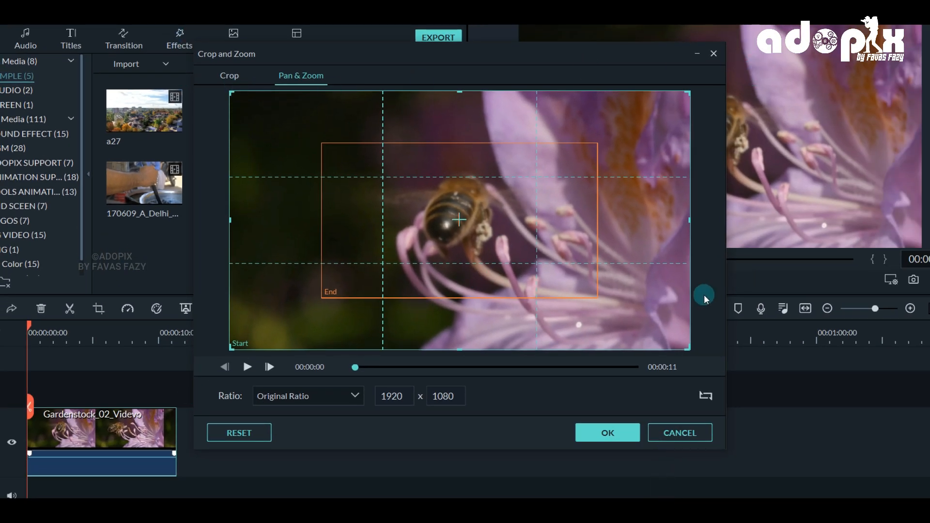
Try shrinking the Start frame, restore it to the full 1920 x 1080 picture, and switch between the End and Start frames
{"action": "left_click_drag", "start_coordinate": [689, 348], "coordinate": [450, 213]}
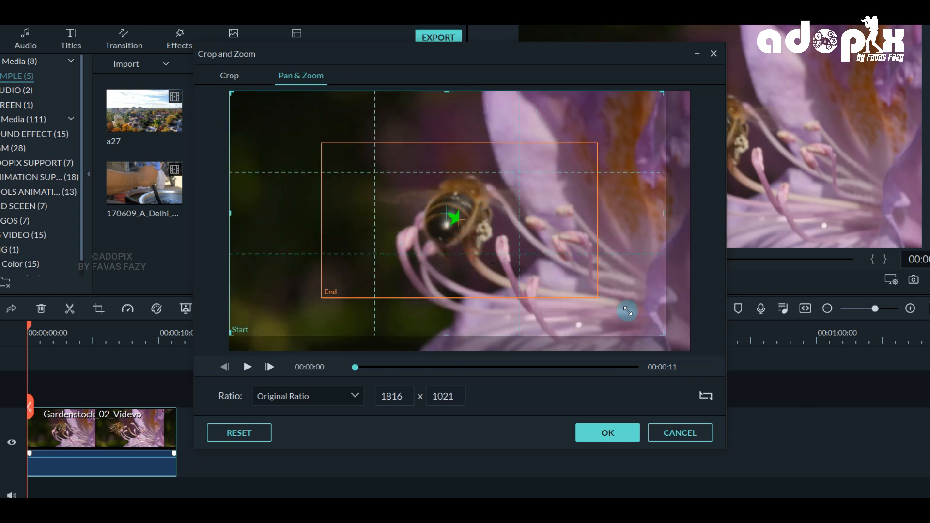
{"action": "left_click_drag", "start_coordinate": [442, 214], "coordinate": [718, 352]}
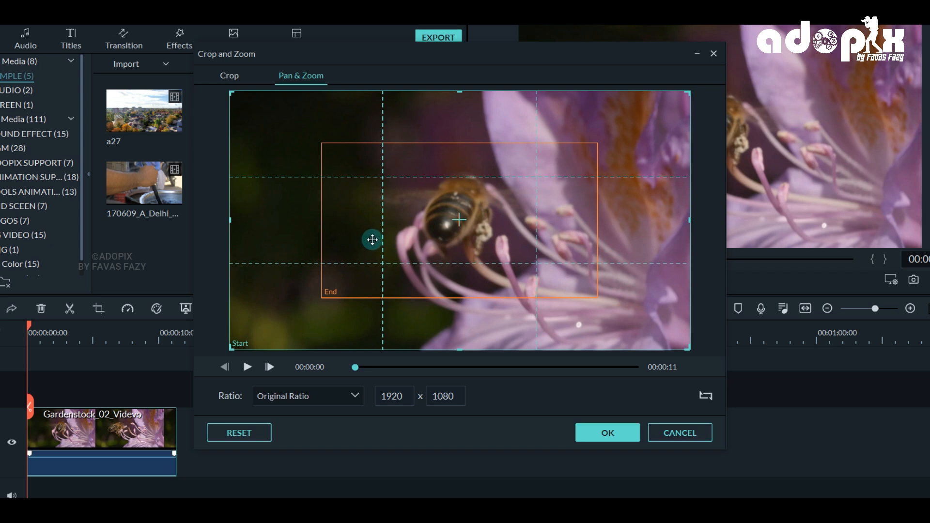
{"action": "left_click", "coordinate": [333, 205]}
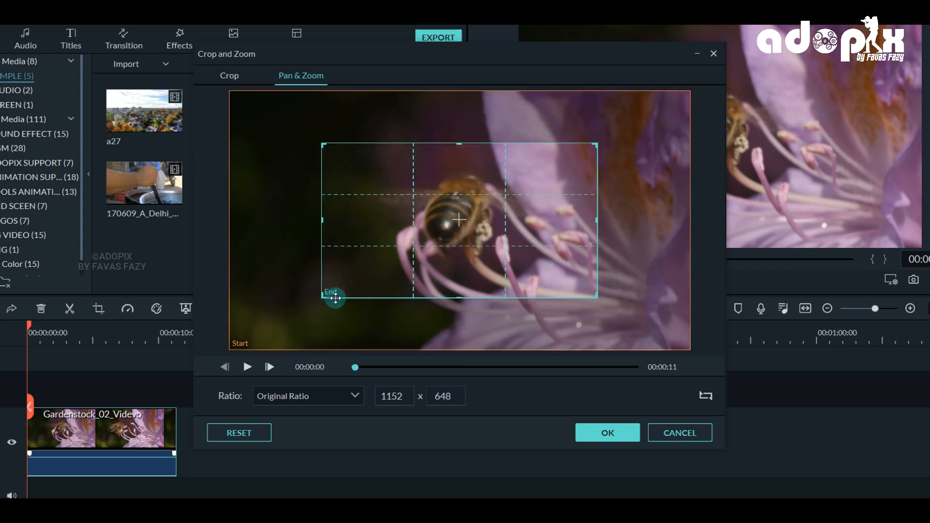
{"action": "left_click", "coordinate": [236, 348]}
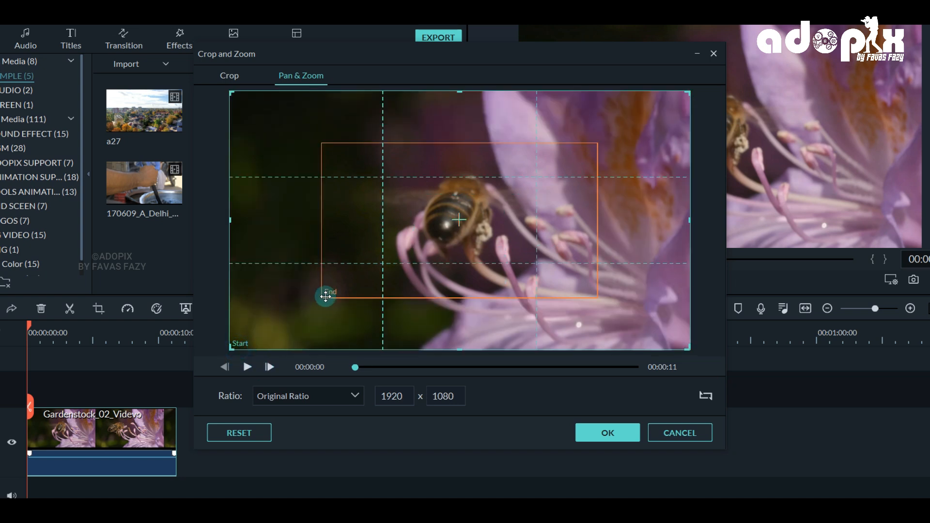
Select the End frame, adjust its position over the bee, and preview the zoom-in animation
{"action": "left_click", "coordinate": [325, 297]}
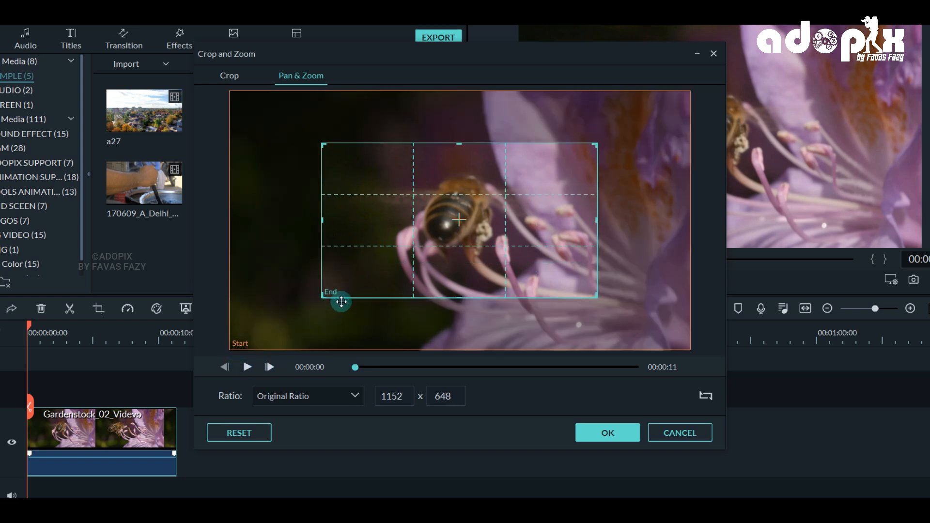
{"action": "mouse_move", "coordinate": [462, 219]}
{"action": "left_mouse_down"}
{"action": "mouse_move", "coordinate": [460, 205]}
{"action": "mouse_move", "coordinate": [458, 218]}
{"action": "left_mouse_up"}
{"action": "key", "text": "space"}
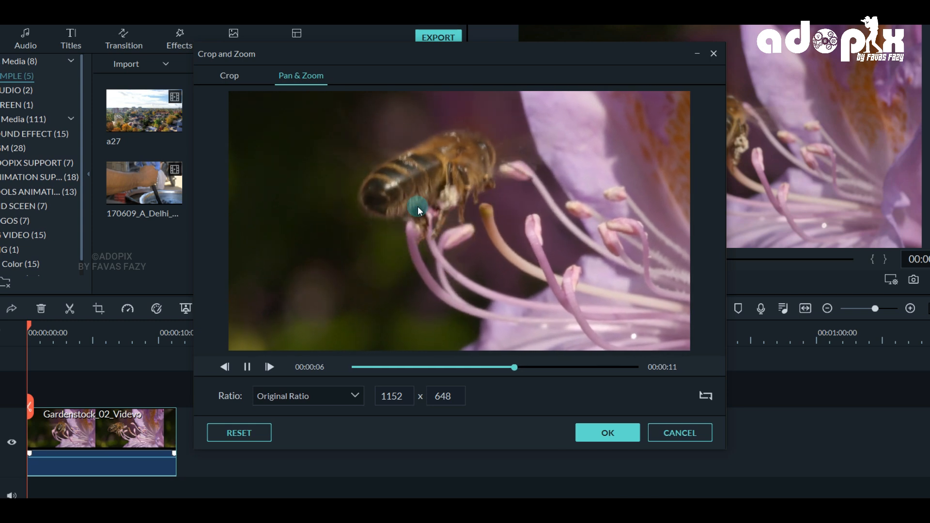
Move and shrink the End frame to about 514 x 289 over the bee, and preview the animation from the clip's beginning
{"action": "left_click", "coordinate": [418, 206]}
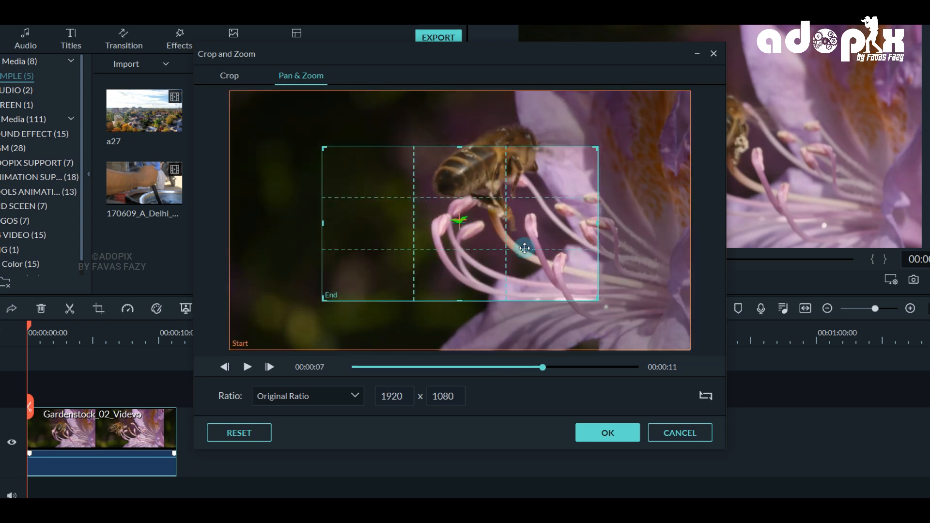
{"action": "left_click_drag", "start_coordinate": [528, 262], "coordinate": [430, 199]}
{"action": "left_click_drag", "start_coordinate": [499, 163], "coordinate": [498, 163]}
{"action": "key", "text": "space"}
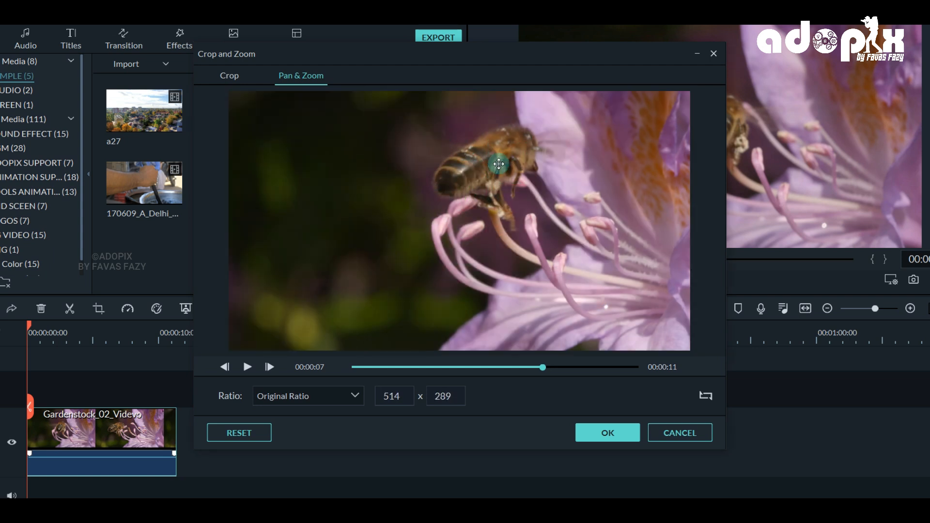
{"action": "key", "text": "space"}
{"action": "left_click", "coordinate": [355, 367]}
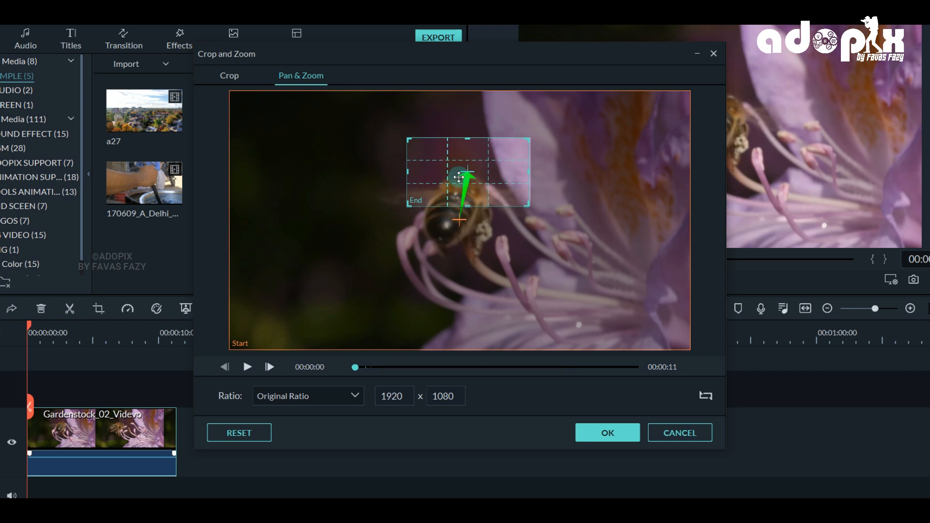
{"action": "key", "text": "space"}
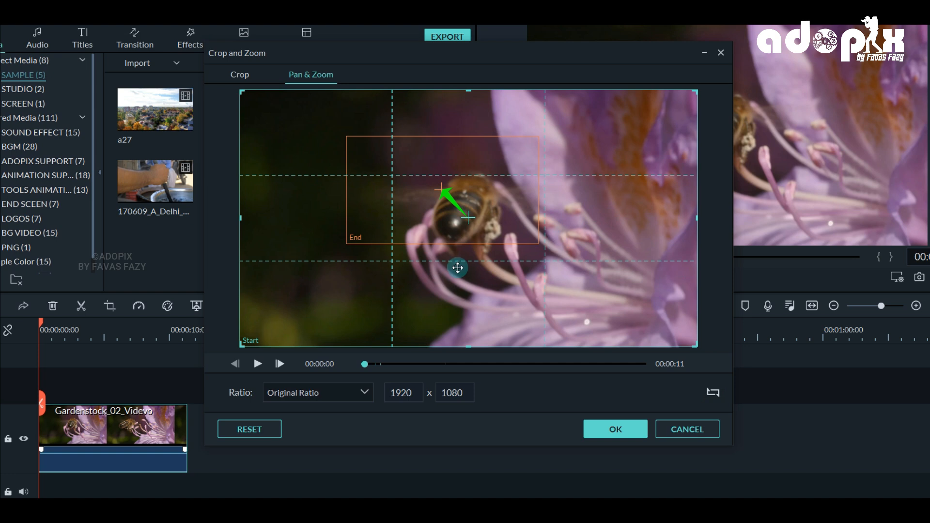
Swap the Start and End frames so the bee clip zooms out from the 806 x 453 frame, and apply the animation
{"action": "left_click", "coordinate": [390, 224]}
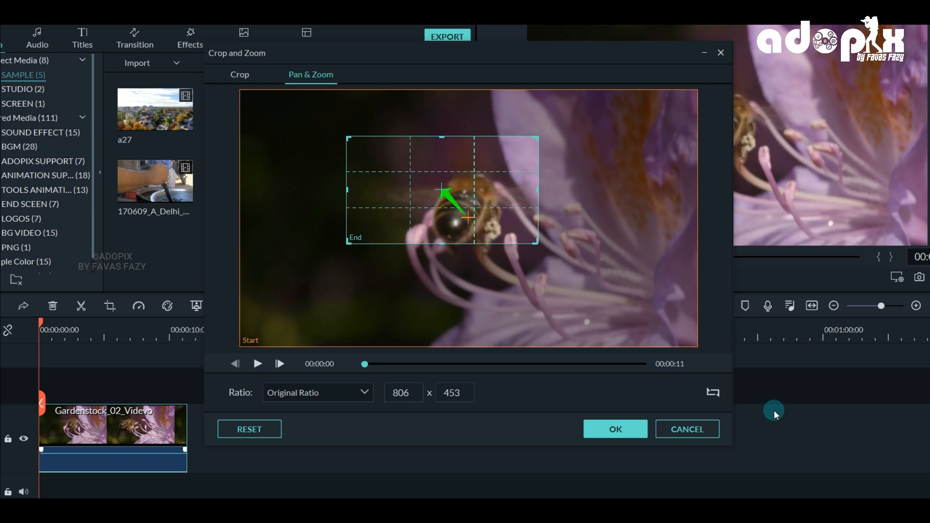
{"action": "left_click", "coordinate": [716, 393]}
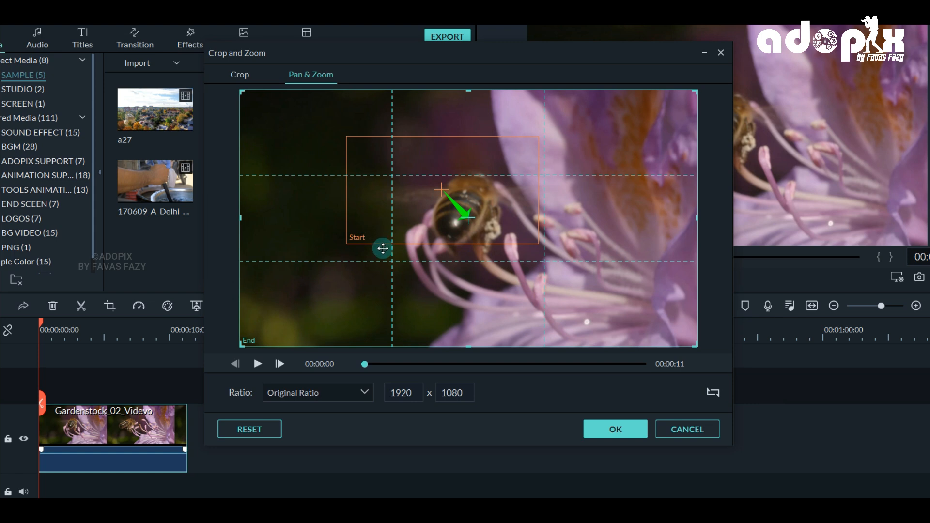
{"action": "left_click", "coordinate": [377, 216]}
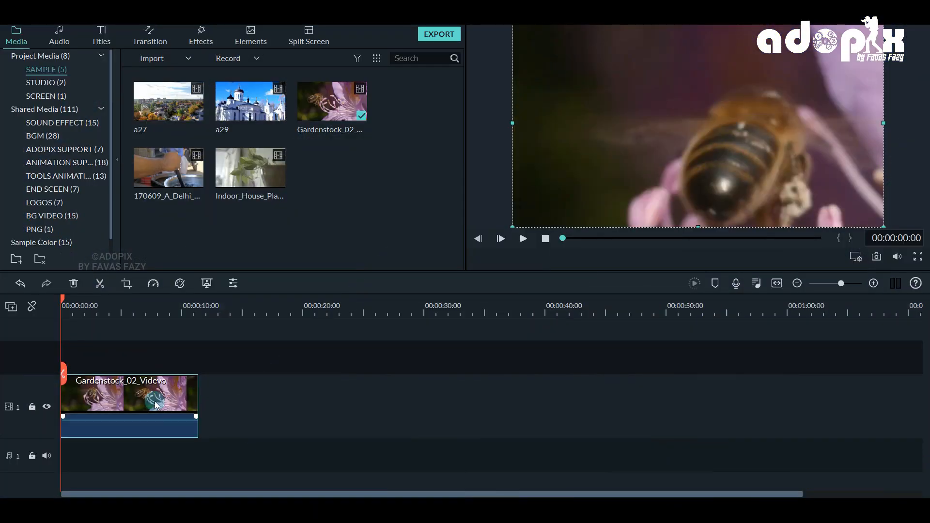
Delete the bee clip and place the 1ST LIGHT clip from the STUDIO folder at the start of video track 1
{"action": "key", "text": "Delete"}
{"action": "left_click", "coordinate": [46, 82]}
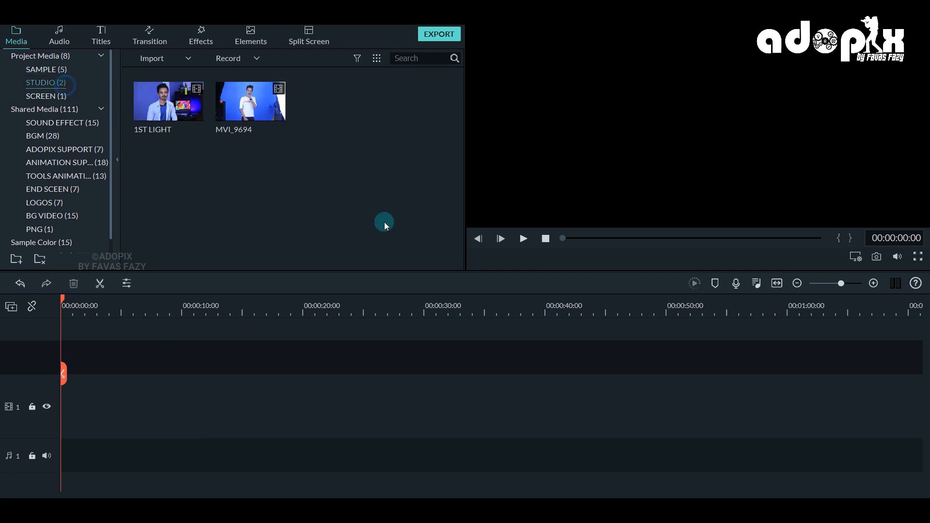
{"action": "left_click_drag", "start_coordinate": [228, 288], "coordinate": [61, 412]}
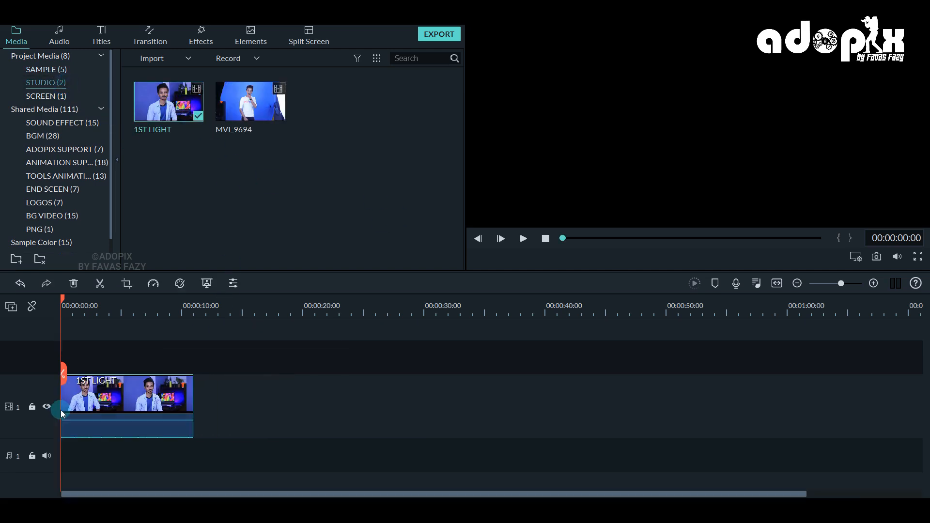
{"action": "left_click", "coordinate": [89, 429]}
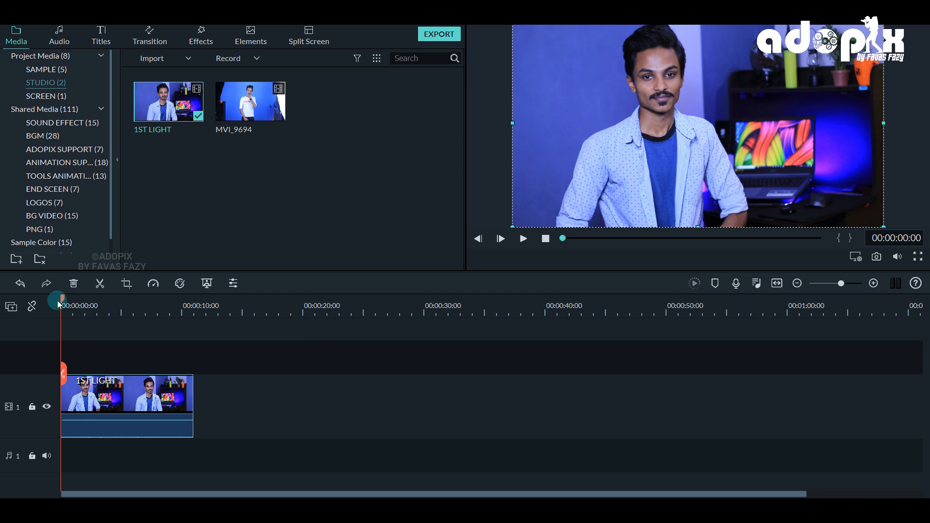
Split the 1ST LIGHT clip at about 2.5 seconds
{"action": "left_click_drag", "start_coordinate": [62, 298], "coordinate": [92, 298]}
{"action": "left_click", "coordinate": [91, 342]}
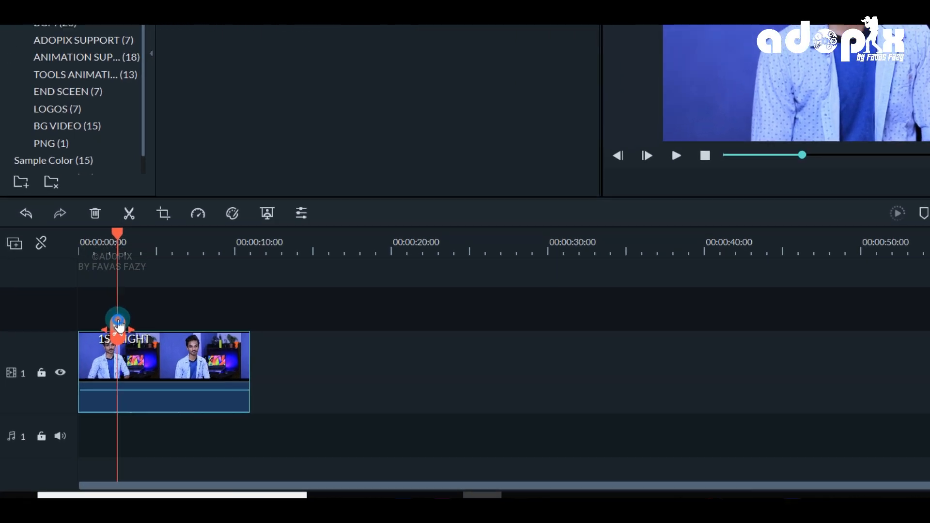
{"action": "left_click", "coordinate": [91, 371]}
Apply Pan & Zoom to the second 1ST LIGHT segment, with an End frame of about 1526 x 858 around the man and the laptop
{"action": "right_click", "coordinate": [226, 339]}
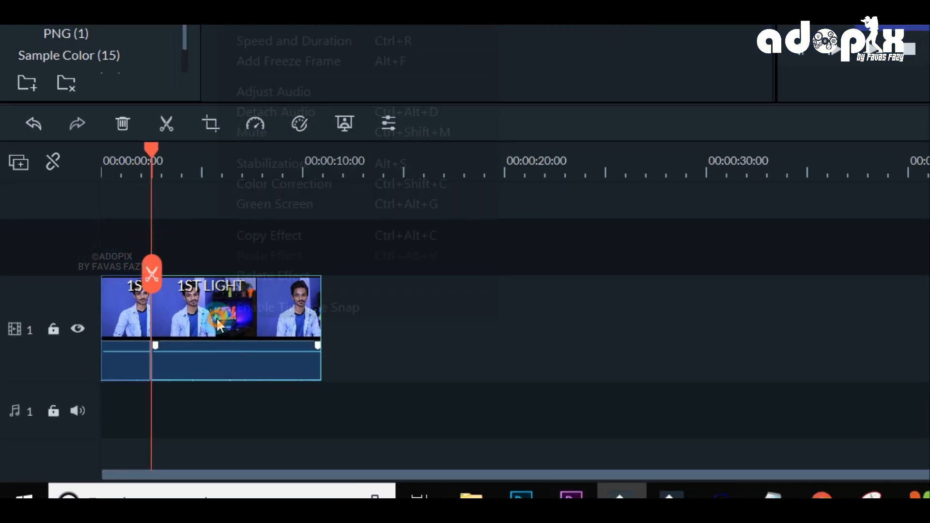
{"action": "left_click", "coordinate": [339, 225]}
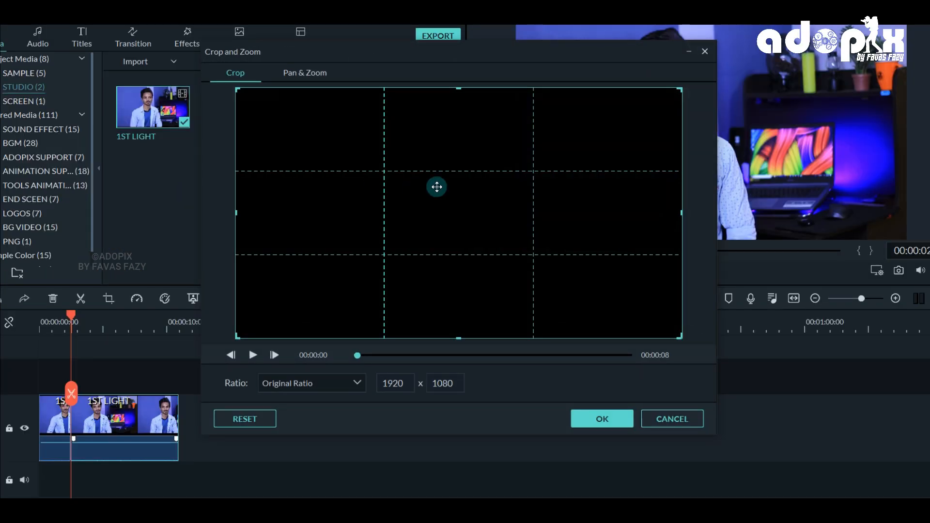
{"action": "left_click", "coordinate": [300, 75]}
{"action": "left_click_drag", "start_coordinate": [482, 197], "coordinate": [396, 151]}
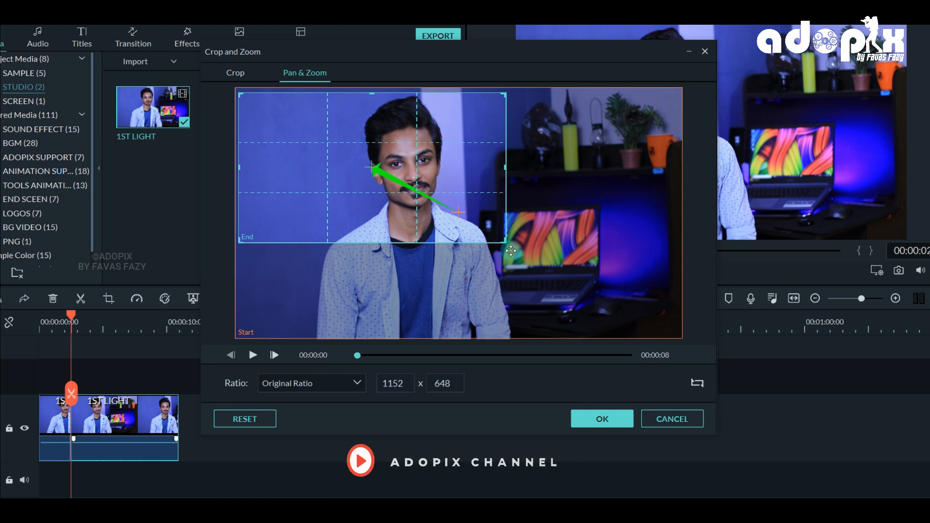
{"action": "left_click_drag", "start_coordinate": [511, 251], "coordinate": [593, 304]}
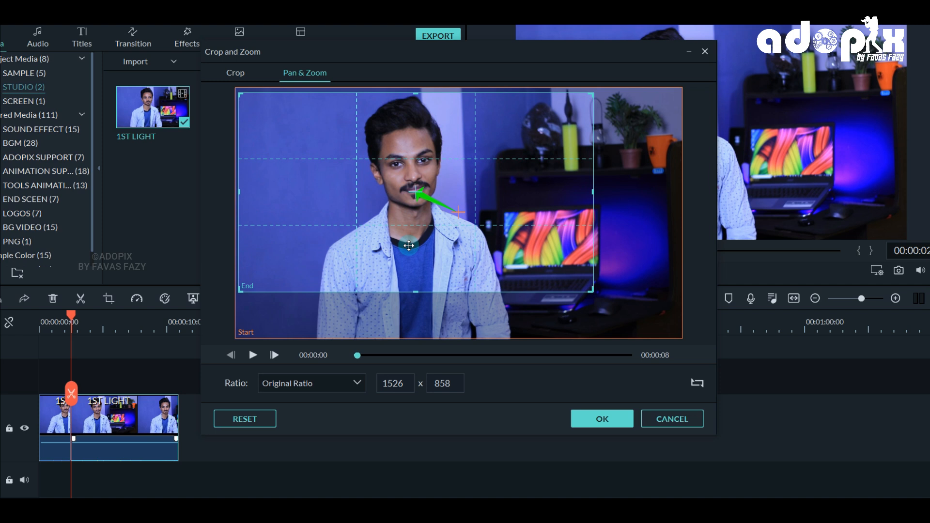
{"action": "left_click", "coordinate": [602, 419]}
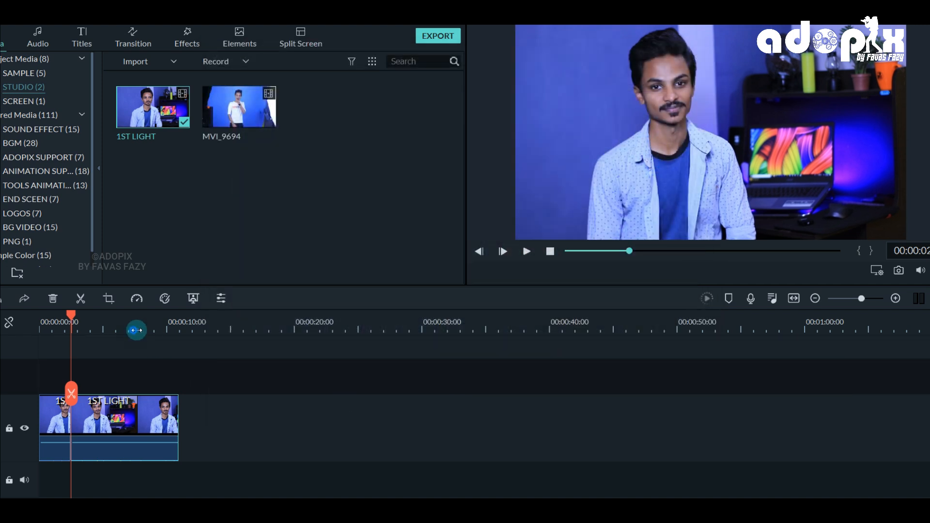
Split the second 1ST LIGHT segment again at about 2.9 seconds to leave a short zoom segment
{"action": "left_click_drag", "start_coordinate": [136, 330], "coordinate": [195, 326]}
{"action": "left_click_drag", "start_coordinate": [72, 315], "coordinate": [85, 317]}
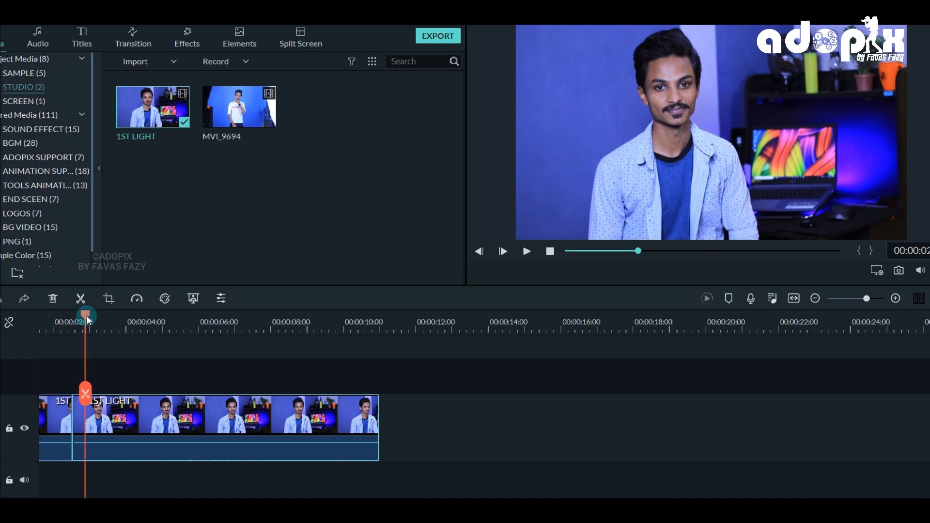
{"action": "left_click", "coordinate": [85, 395]}
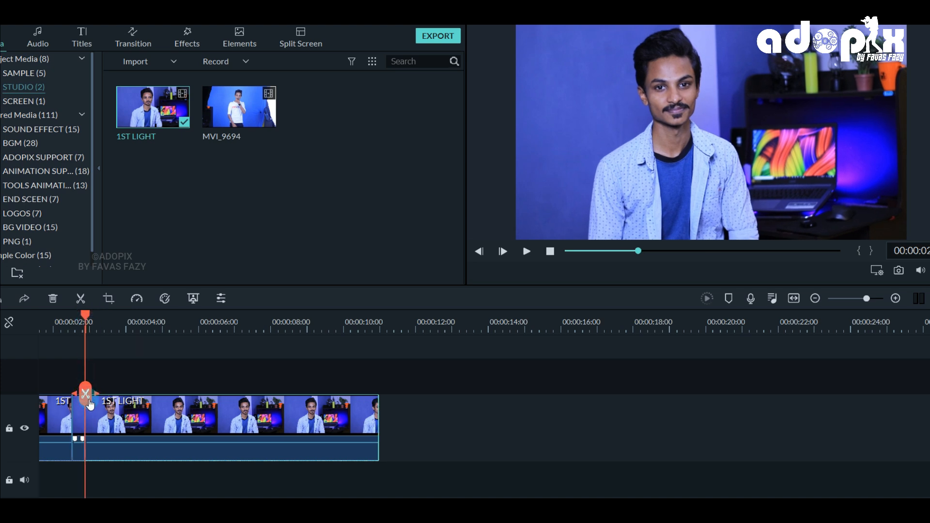
Replace the last segment's Pan & Zoom with a fixed crop of 1526 x 859 around the man and the laptop
{"action": "left_click", "coordinate": [128, 438]}
{"action": "right_click", "coordinate": [151, 418]}
{"action": "left_click", "coordinate": [217, 174]}
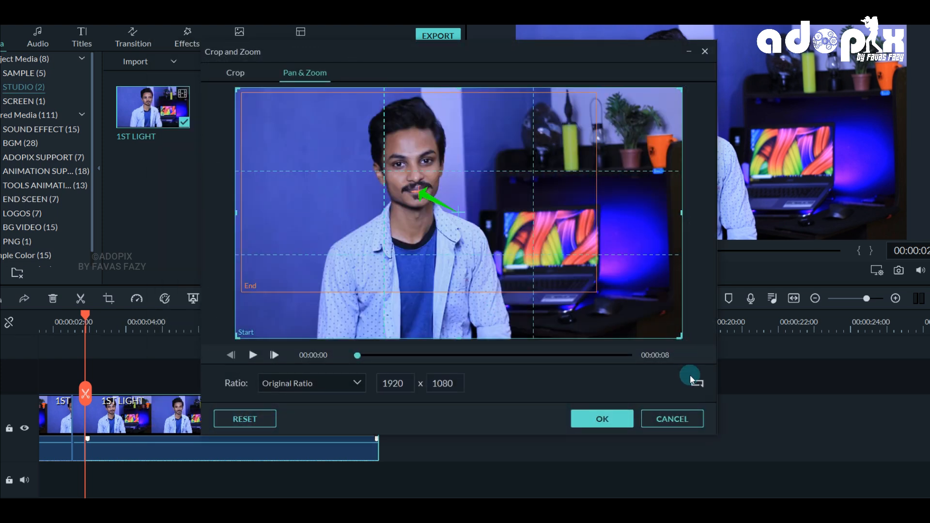
{"action": "left_click", "coordinate": [698, 382]}
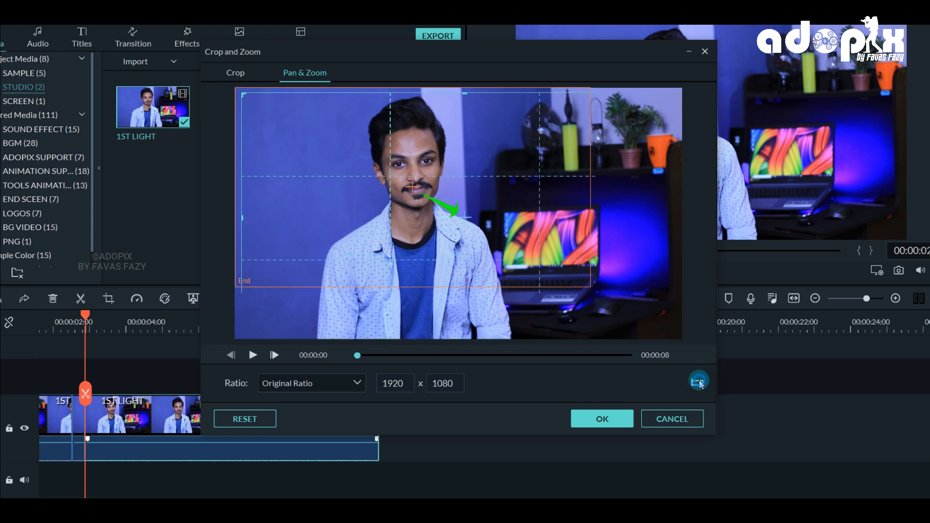
{"action": "left_click", "coordinate": [240, 76]}
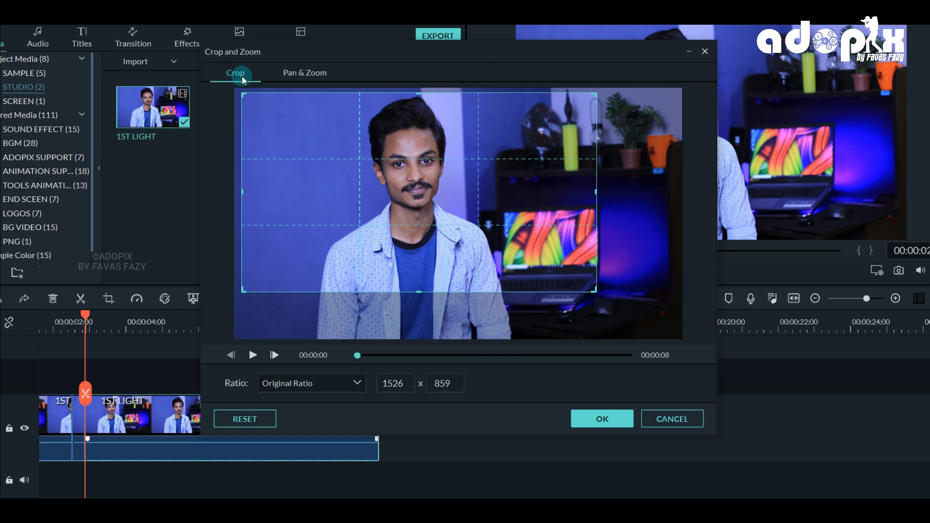
{"action": "left_click", "coordinate": [601, 416]}
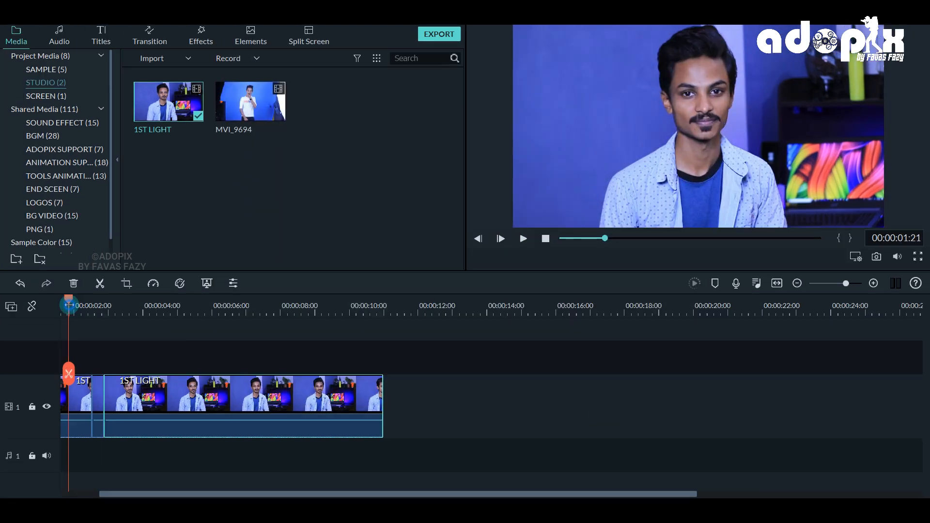
Play back the timeline from 00:00:01:21 to review the quick zoom into the cropped segment
{"action": "key", "text": "space"}
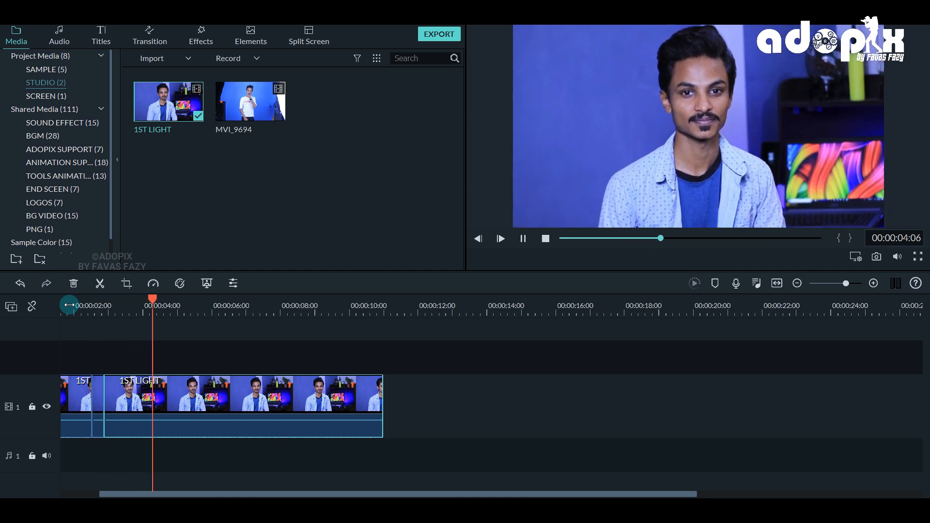
{"action": "key", "text": "space"}
{"action": "left_click", "coordinate": [68, 305]}
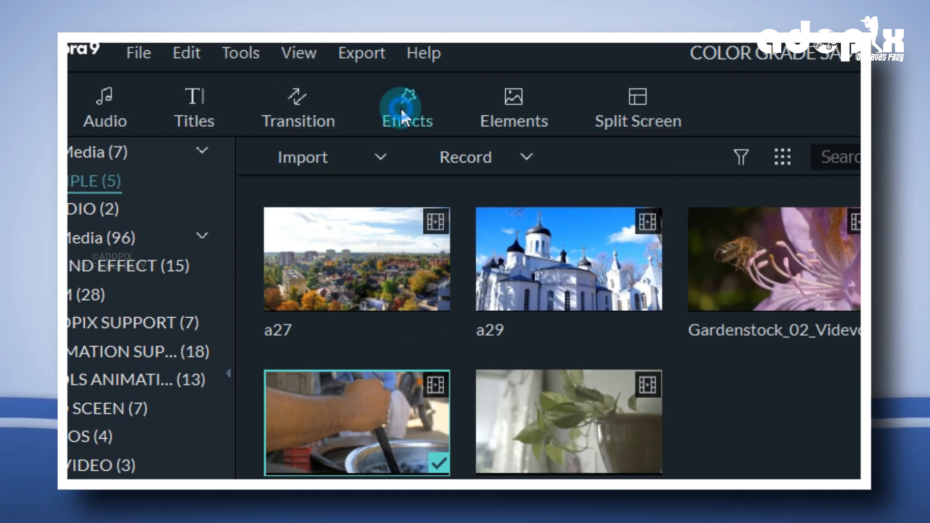
{"action": "left_click", "coordinate": [402, 115]}
{"action": "left_click", "coordinate": [454, 187]}
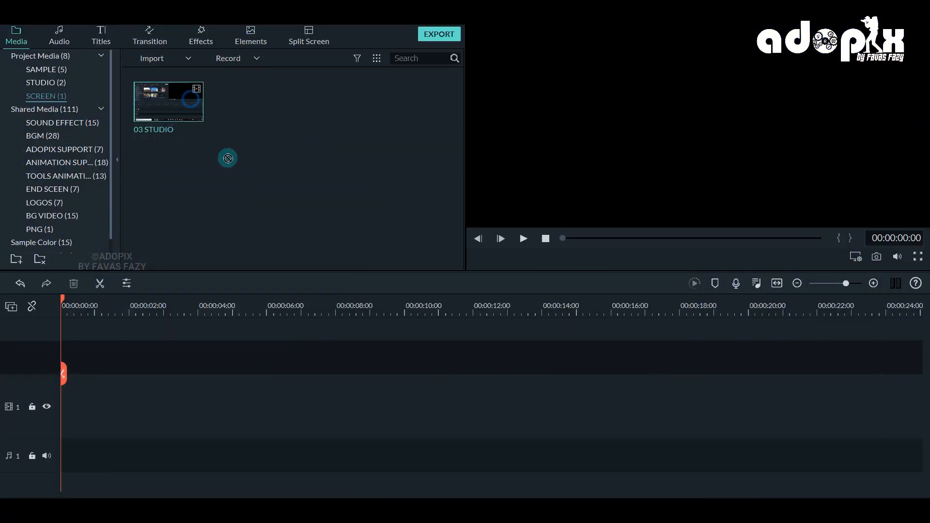
Place the 03 STUDIO clip at the start of video track 1 and remove everything before 00:00:16:23
{"action": "left_click_drag", "start_coordinate": [226, 156], "coordinate": [64, 416]}
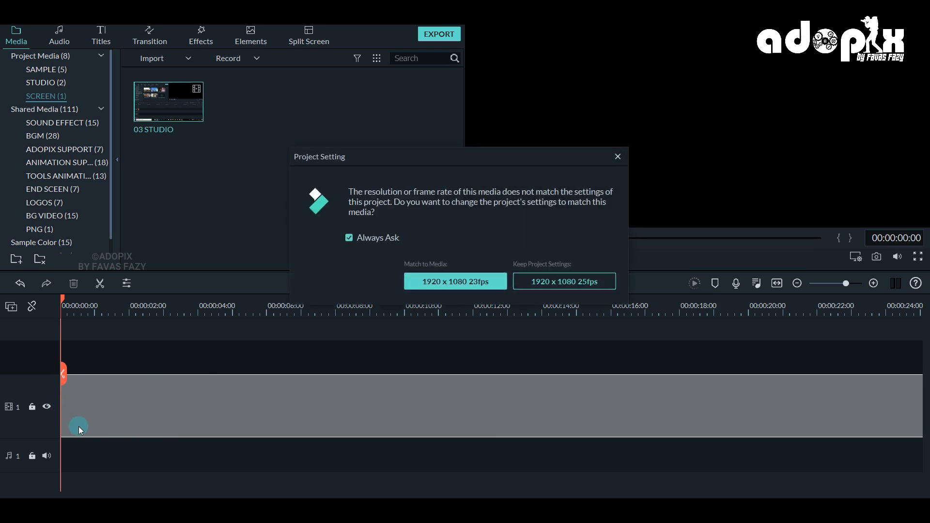
{"action": "left_click", "coordinate": [618, 156]}
{"action": "left_click", "coordinate": [570, 307]}
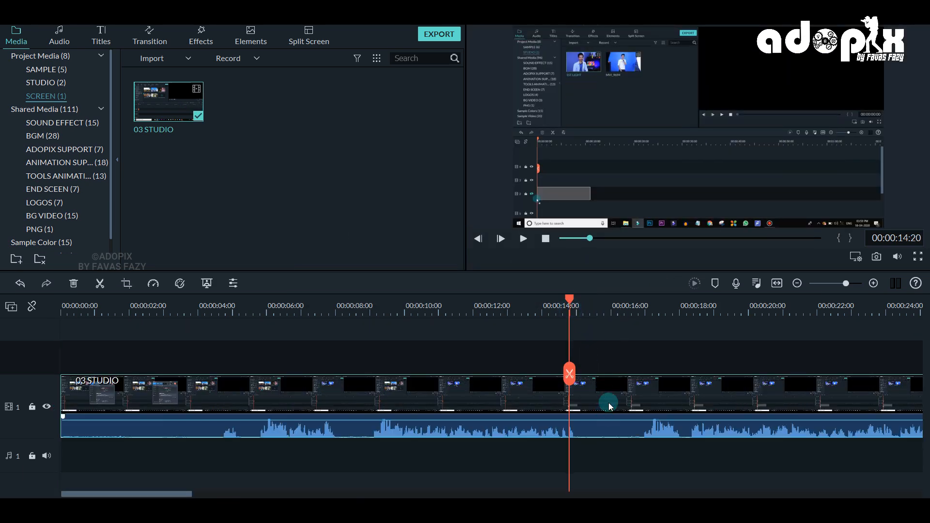
{"action": "left_click", "coordinate": [643, 299]}
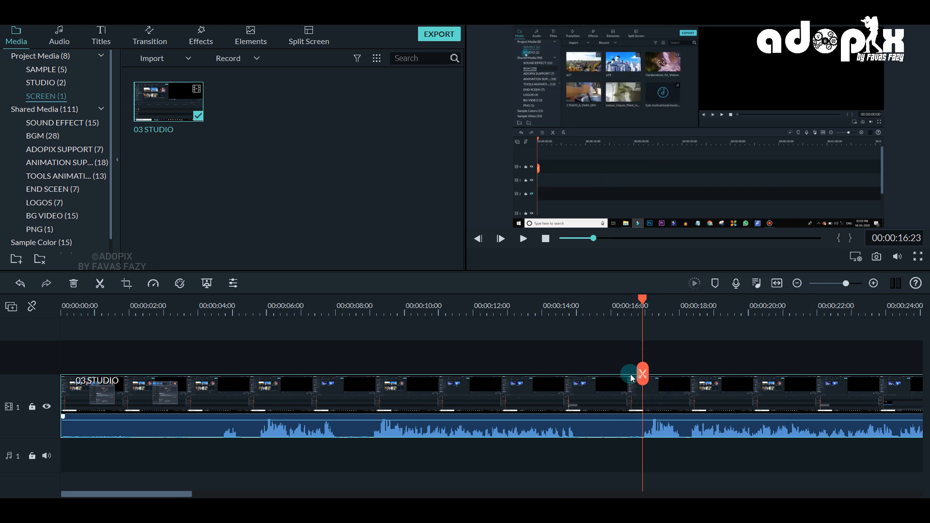
{"action": "key", "text": "ctrl+b"}
{"action": "left_click", "coordinate": [534, 380]}
{"action": "key", "text": "Delete"}
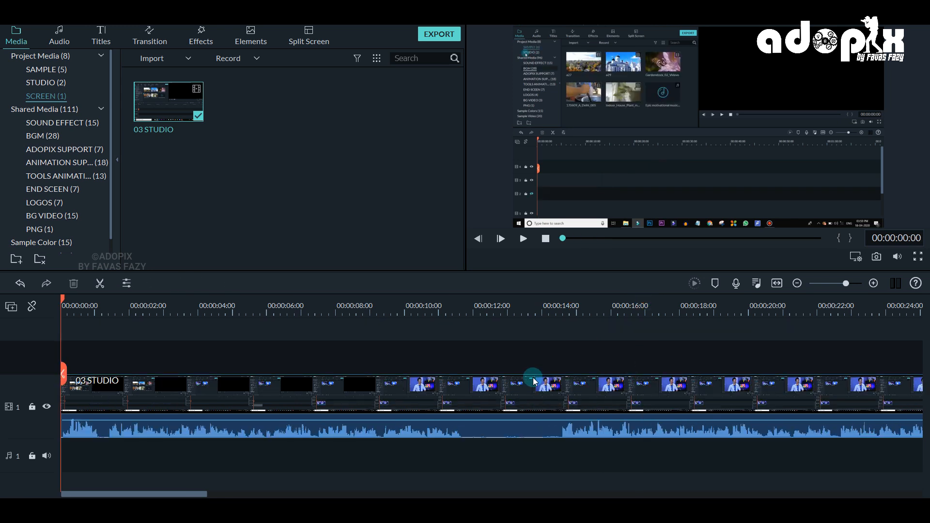
Mute the 03 STUDIO clip and split it at 00:00:08:01
{"action": "left_click", "coordinate": [406, 385]}
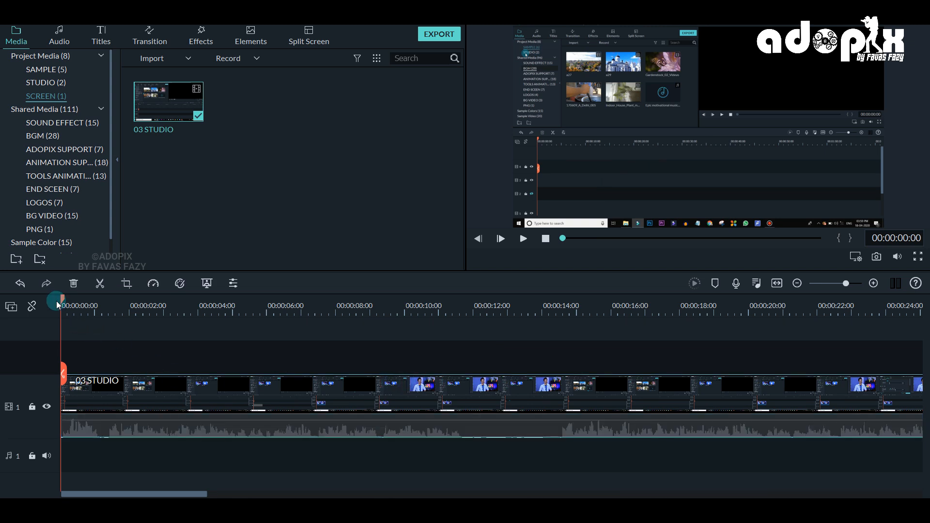
{"action": "left_click", "coordinate": [244, 303]}
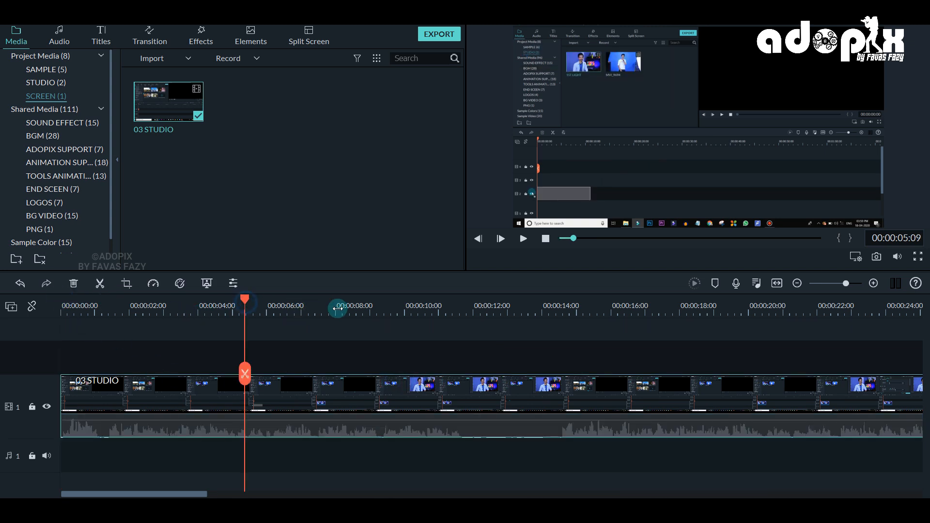
{"action": "left_click", "coordinate": [338, 306]}
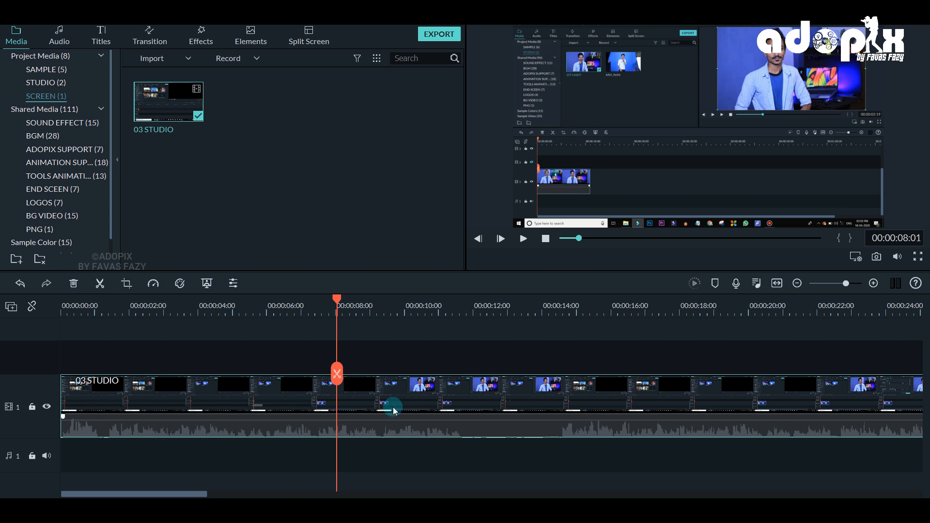
{"action": "left_click", "coordinate": [337, 374]}
Open Pan & Zoom for the second 03 STUDIO segment and set its End frame to about 732 x 412 over the recorded media library area
{"action": "left_click", "coordinate": [387, 408]}
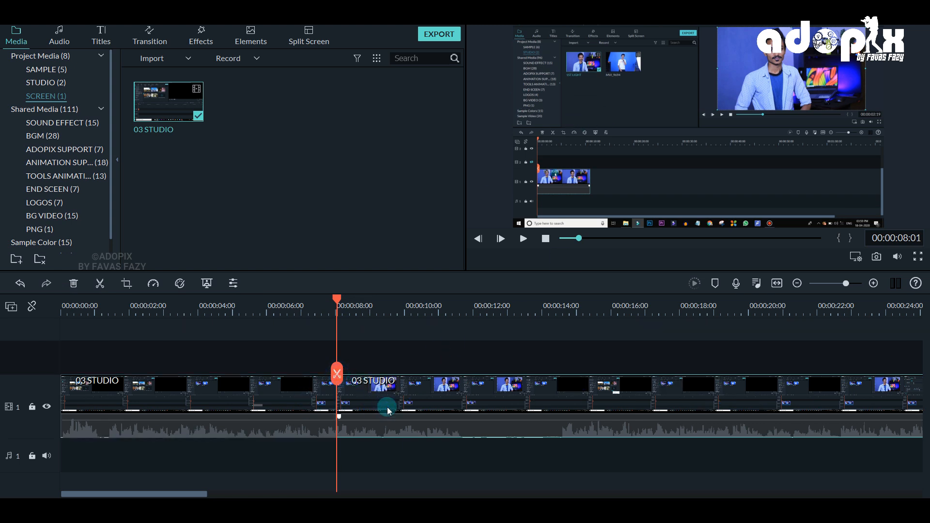
{"action": "right_click", "coordinate": [387, 409]}
{"action": "left_click", "coordinate": [411, 184]}
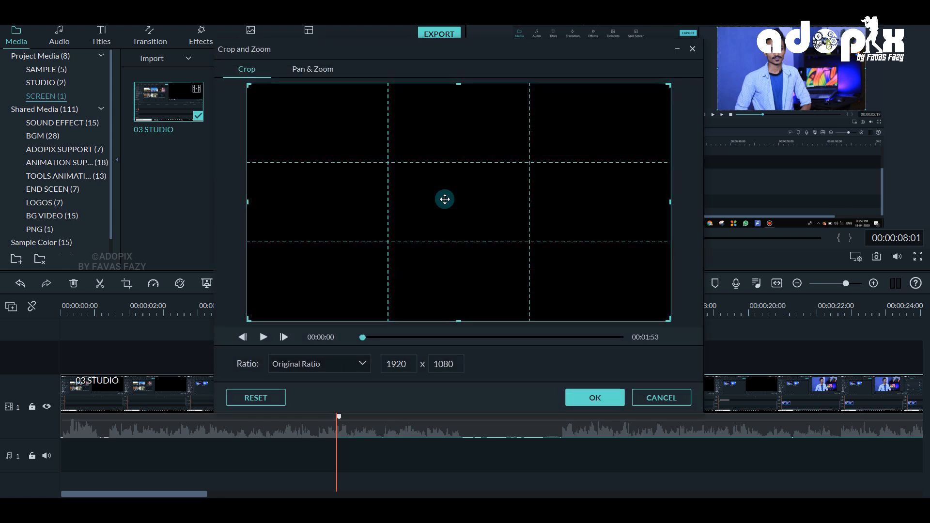
{"action": "left_click", "coordinate": [320, 70]}
{"action": "left_click", "coordinate": [427, 158]}
{"action": "left_click_drag", "start_coordinate": [488, 207], "coordinate": [405, 113]}
{"action": "left_click_drag", "start_coordinate": [498, 218], "coordinate": [407, 160]}
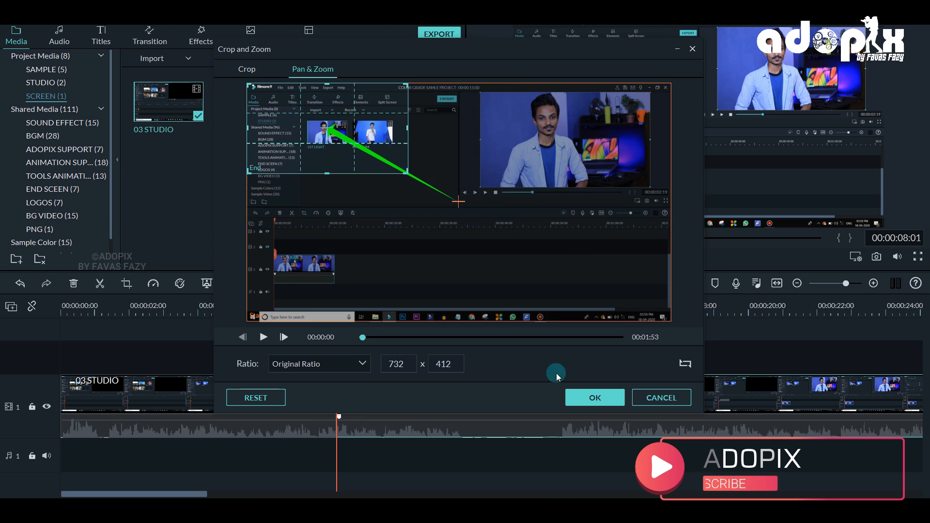
Apply the Pan & Zoom settings and split the 03 STUDIO clip again at 00:00:08:11
{"action": "left_click", "coordinate": [595, 398]}
{"action": "left_click_drag", "start_coordinate": [340, 306], "coordinate": [354, 303]}
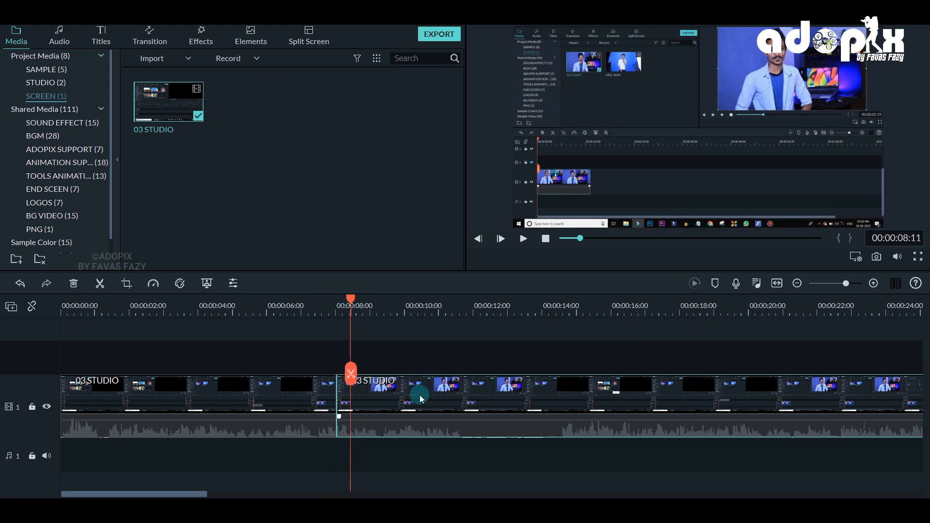
{"action": "left_click", "coordinate": [353, 375]}
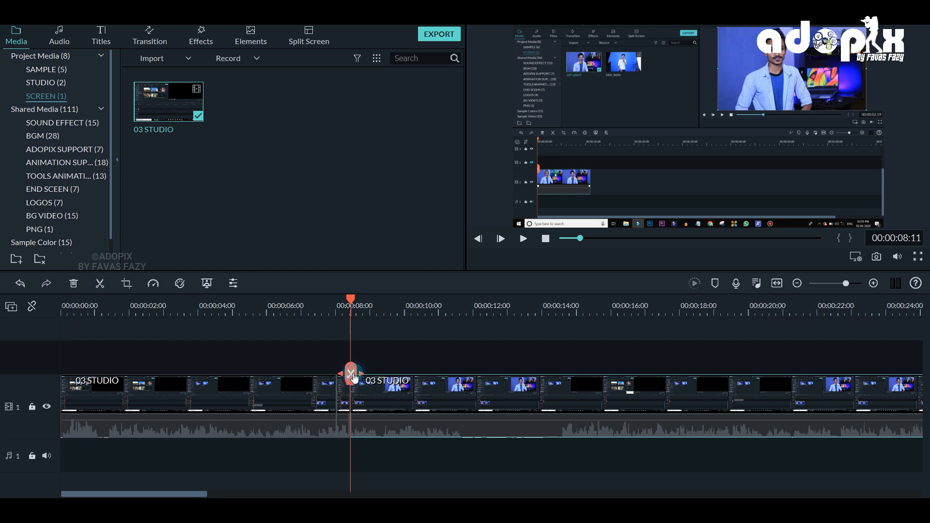
Crop the 03 STUDIO segment after 00:00:08:11 to 733 x 413 by swapping its Pan & Zoom frames and using the Start frame as the crop
{"action": "right_click", "coordinate": [393, 393]}
{"action": "left_click", "coordinate": [439, 162]}
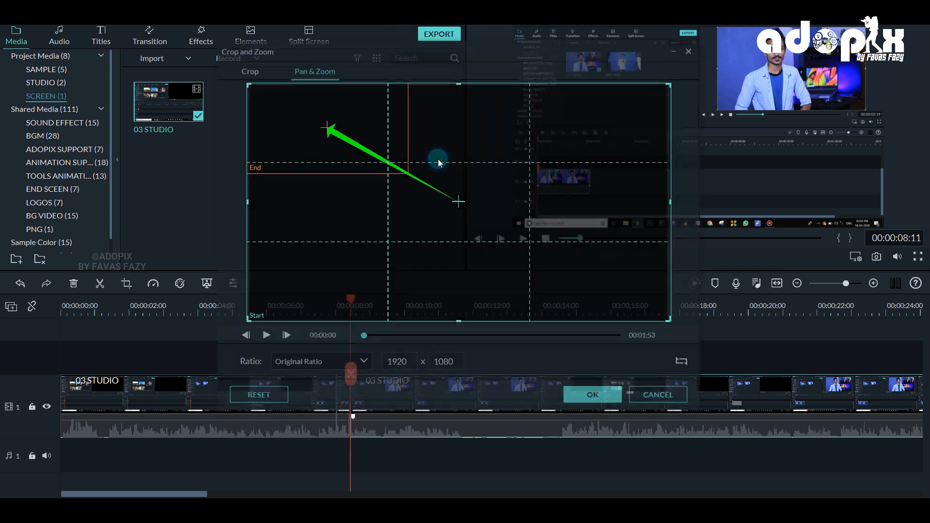
{"action": "left_click", "coordinate": [684, 364]}
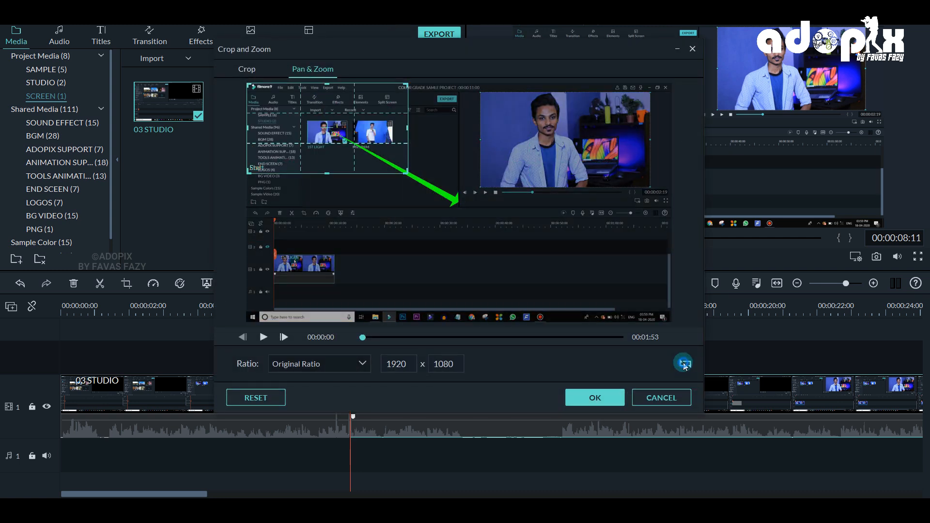
{"action": "left_click", "coordinate": [247, 69]}
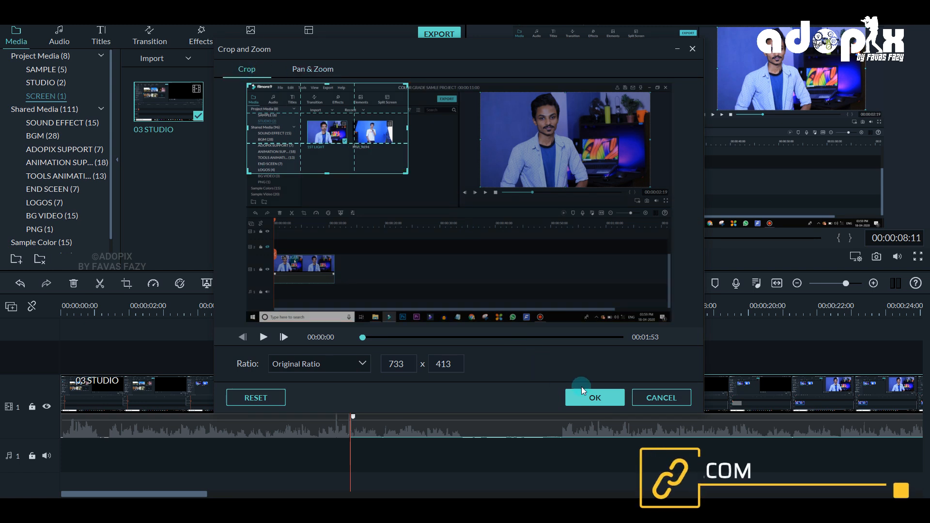
{"action": "left_click", "coordinate": [595, 398]}
Play back the timeline from shortly before 00:00:08:01 to review the zoom into the cropped screen recording
{"action": "left_click", "coordinate": [315, 306]}
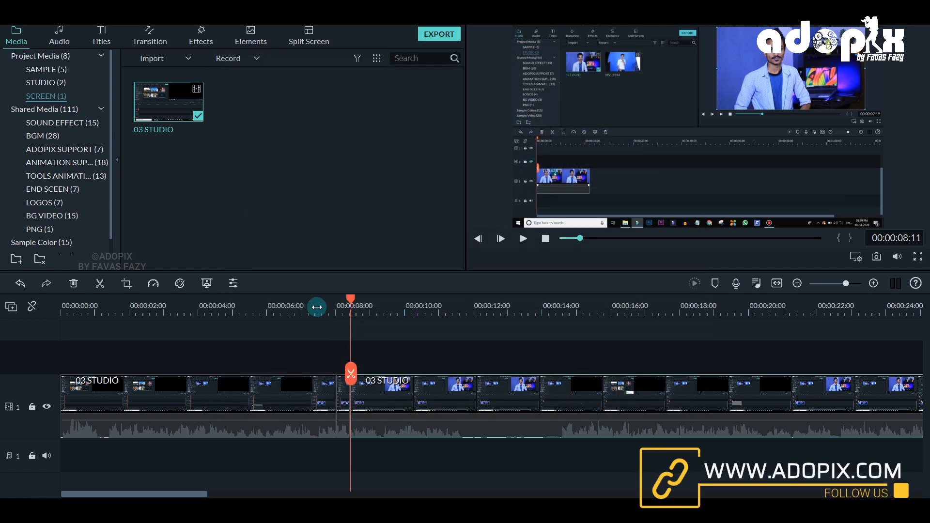
{"action": "key", "text": "space"}
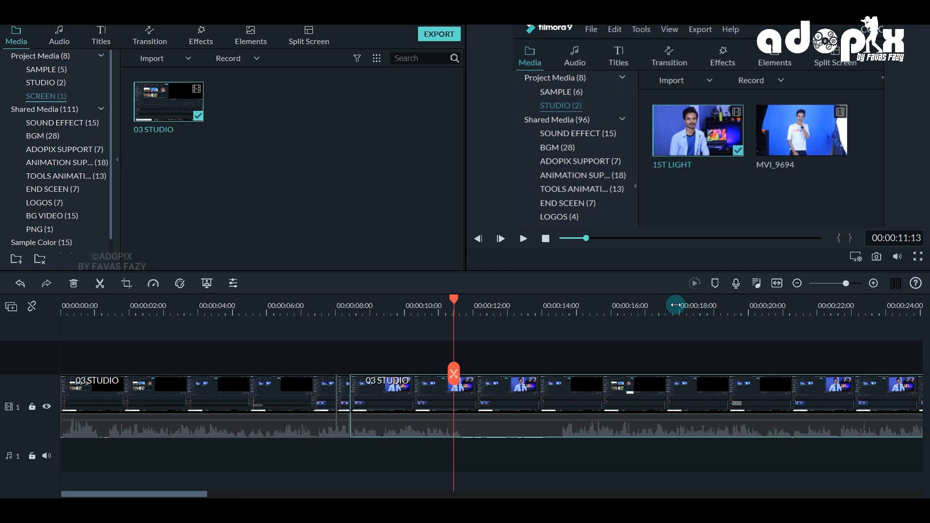
Split the cropped 03 STUDIO segment at 00:00:14:02
{"action": "left_click_drag", "start_coordinate": [452, 301], "coordinate": [548, 305]}
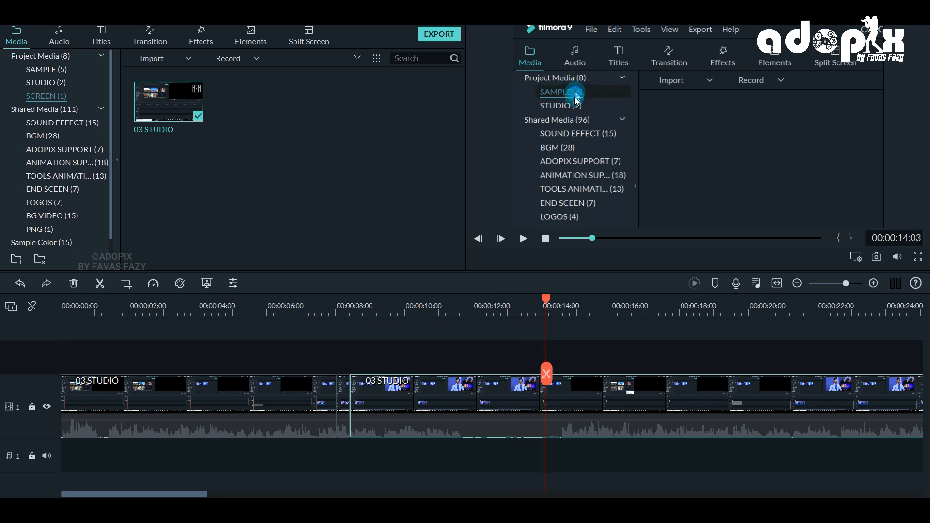
{"action": "mouse_move", "coordinate": [549, 299]}
{"action": "left_mouse_down"}
{"action": "mouse_move", "coordinate": [575, 303]}
{"action": "mouse_move", "coordinate": [553, 303]}
{"action": "left_mouse_up"}
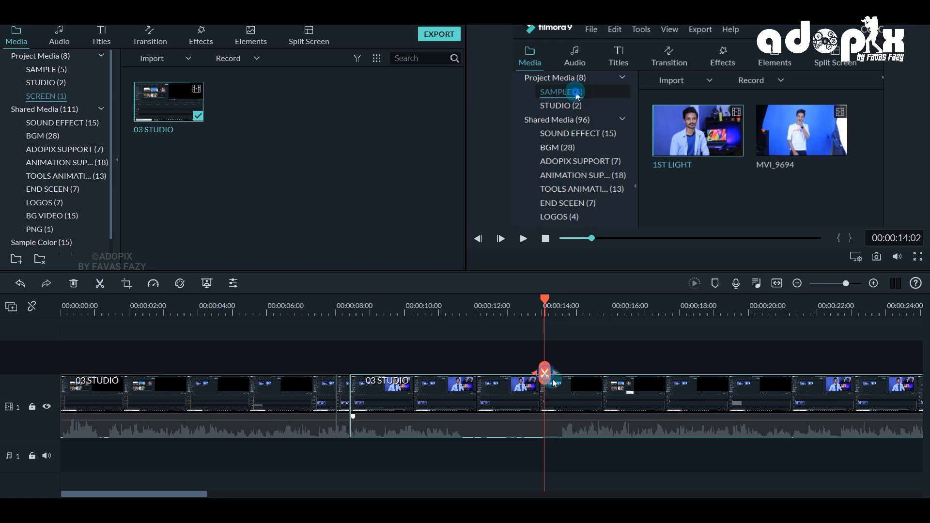
{"action": "left_click", "coordinate": [559, 391]}
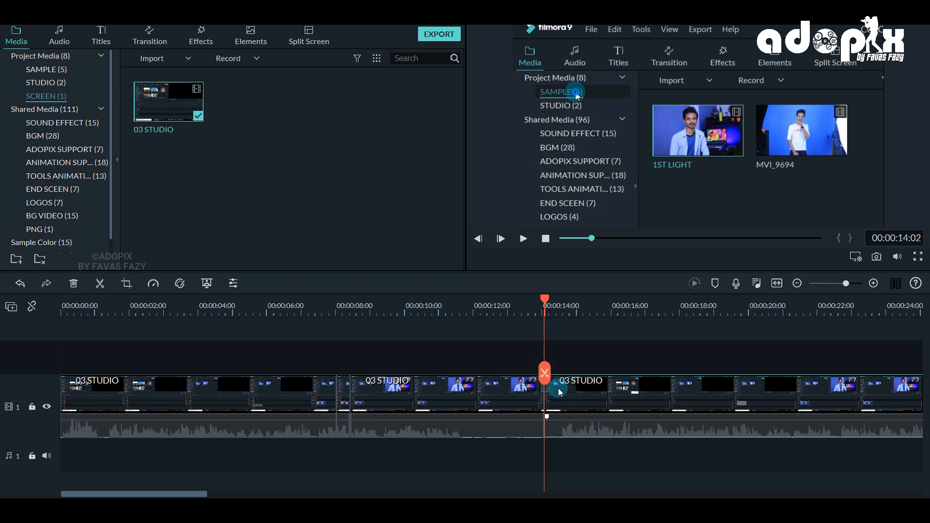
Open Pan & Zoom for the segment after 00:00:14:02, enlarge the End frame to about 1047 x 589 and preview the movement
{"action": "right_click", "coordinate": [568, 400]}
{"action": "left_click", "coordinate": [609, 177]}
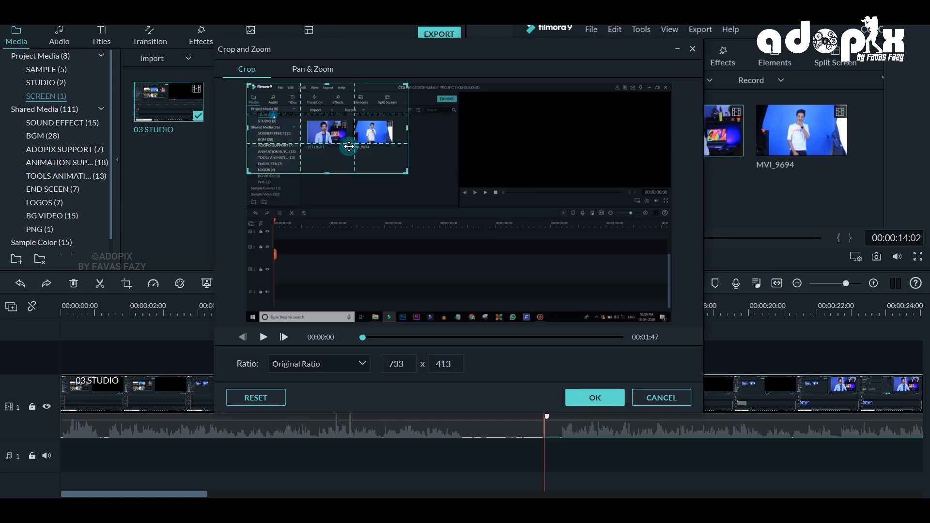
{"action": "left_click", "coordinate": [303, 70]}
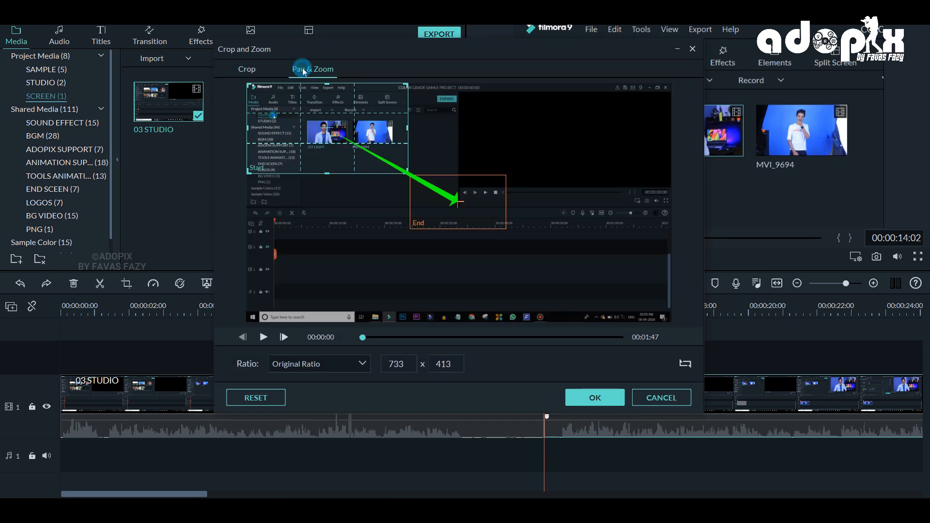
{"action": "left_click", "coordinate": [464, 202]}
{"action": "left_click_drag", "start_coordinate": [468, 206], "coordinate": [494, 245]}
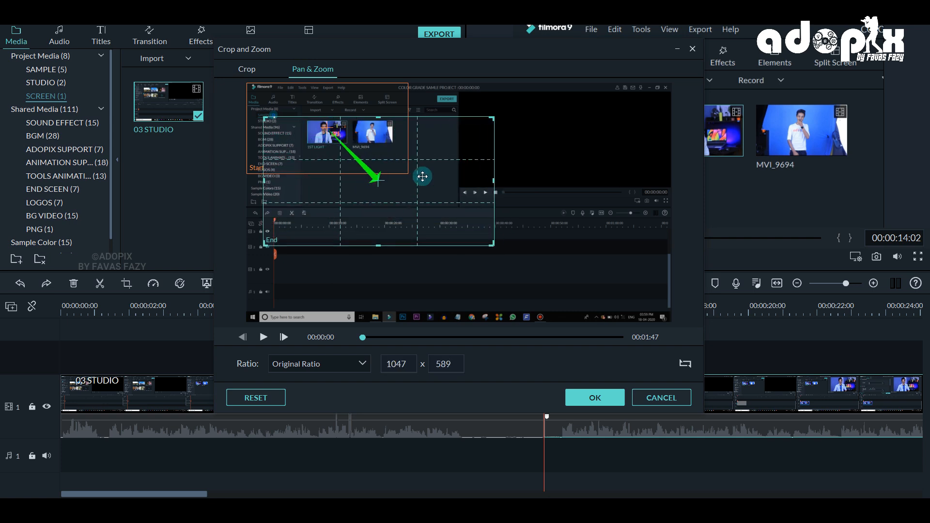
{"action": "key", "text": "space"}
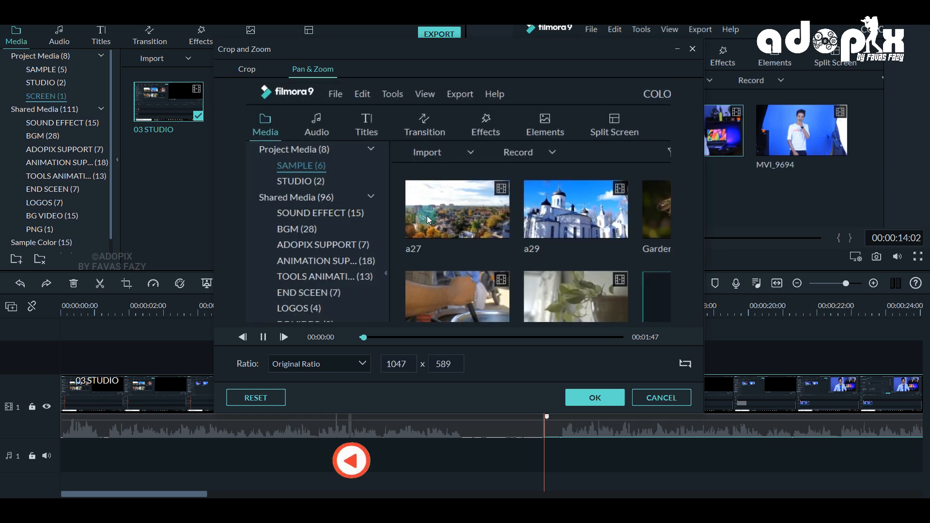
{"action": "key", "text": "space"}
Resize the End frame to about 795 x 447 over the recorded sample thumbnails and apply the Pan & Zoom
{"action": "left_click_drag", "start_coordinate": [399, 191], "coordinate": [404, 171]}
{"action": "left_click_drag", "start_coordinate": [529, 233], "coordinate": [472, 209]}
{"action": "left_click_drag", "start_coordinate": [457, 189], "coordinate": [479, 205]}
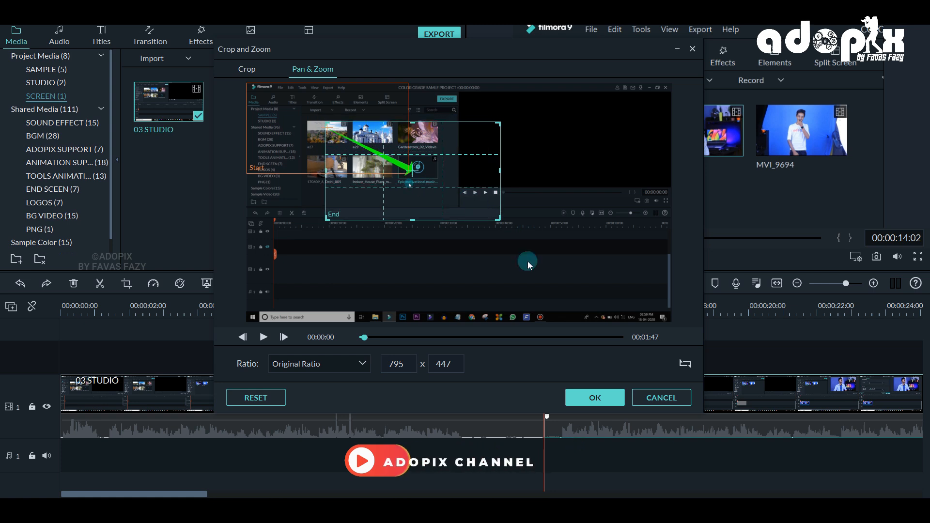
{"action": "left_click", "coordinate": [596, 399]}
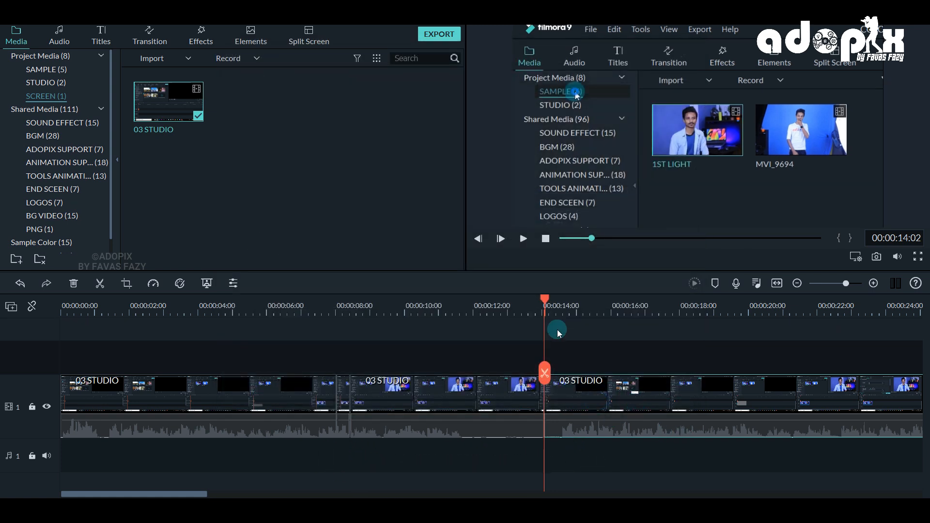
Split the 03 STUDIO clip at 00:00:14:12 and select the segment after the cut
{"action": "left_click_drag", "start_coordinate": [544, 303], "coordinate": [560, 303]}
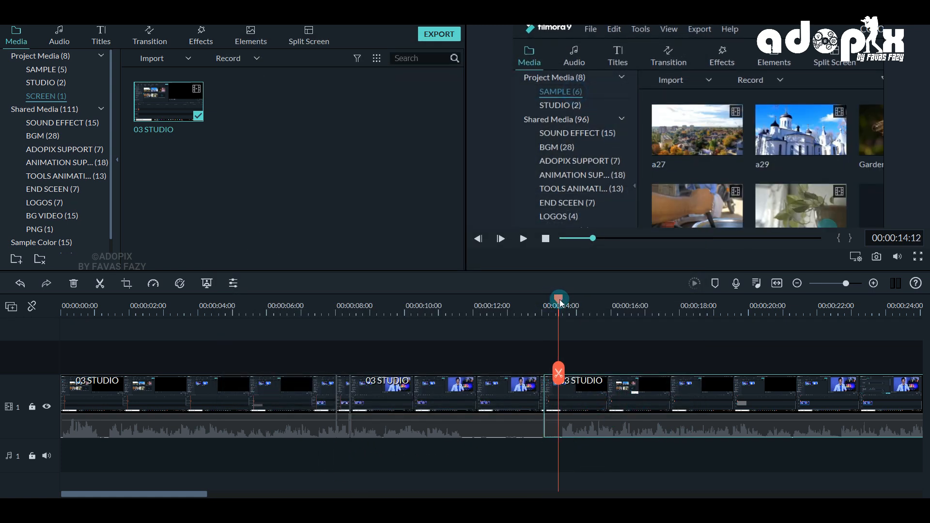
{"action": "left_click", "coordinate": [559, 373]}
{"action": "left_click", "coordinate": [581, 395]}
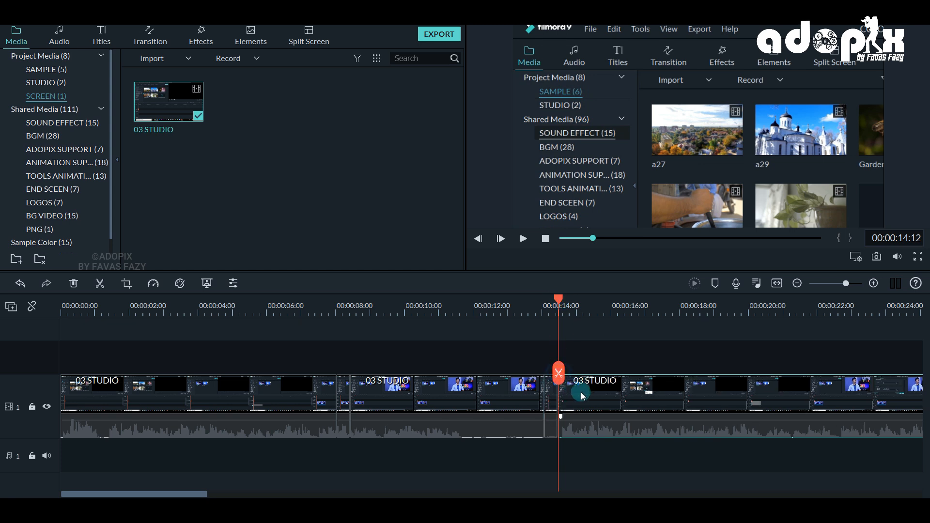
Crop the segment after 00:00:14:12 to 796 x 448 by swapping its Pan & Zoom frames and applying the Start frame as the crop
{"action": "right_click", "coordinate": [581, 395]}
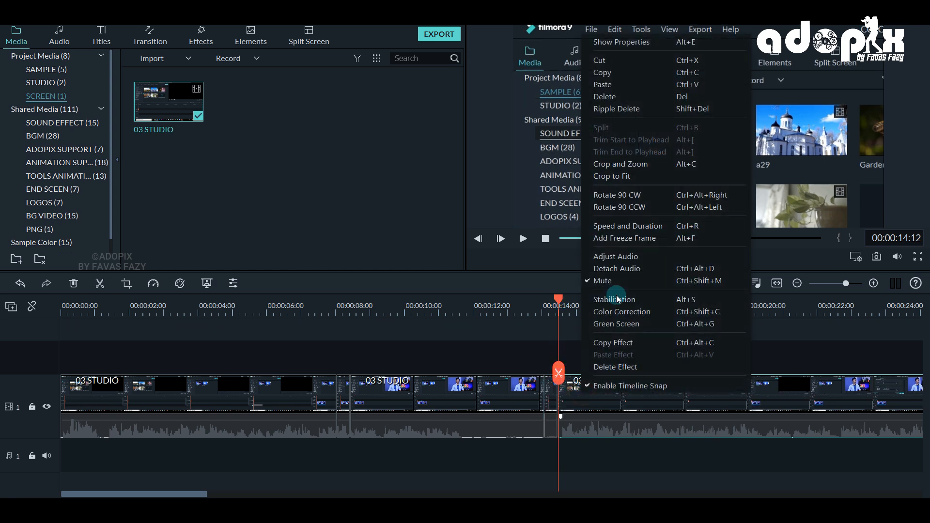
{"action": "left_click", "coordinate": [594, 178]}
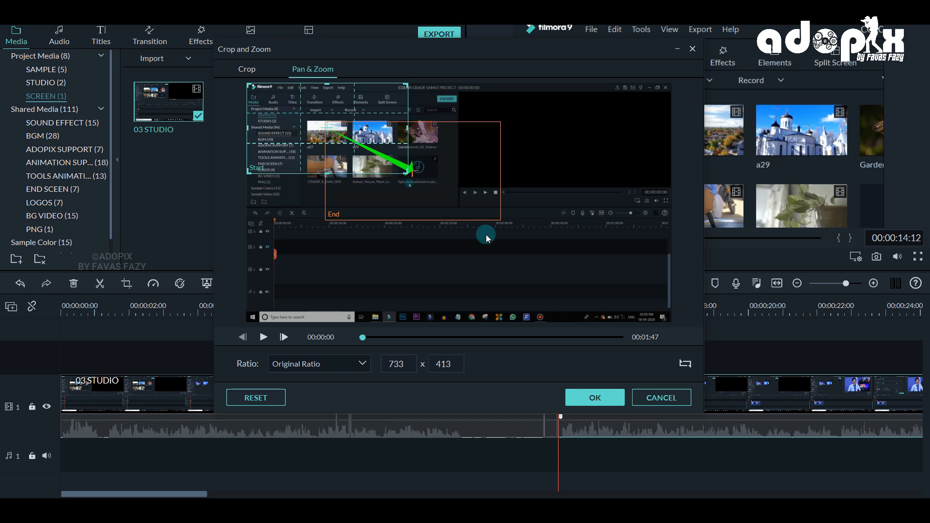
{"action": "left_click", "coordinate": [683, 364]}
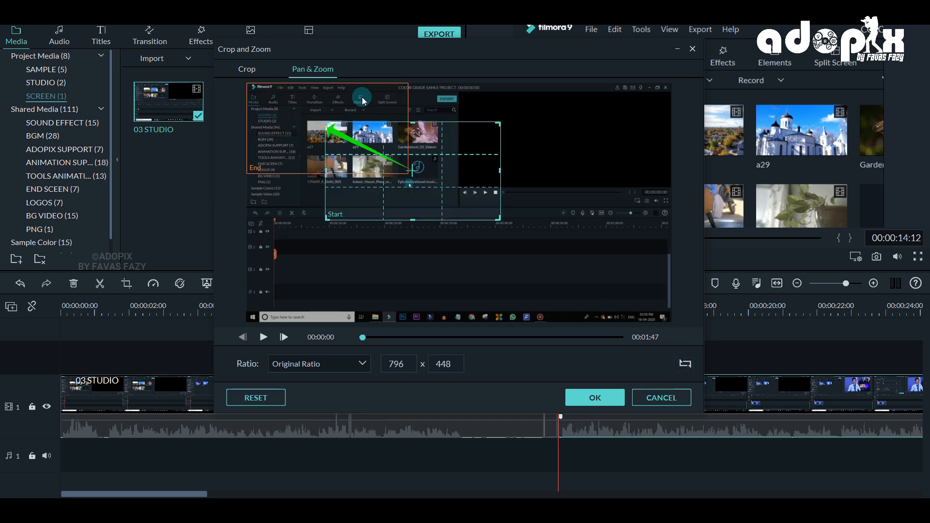
{"action": "left_click", "coordinate": [248, 69]}
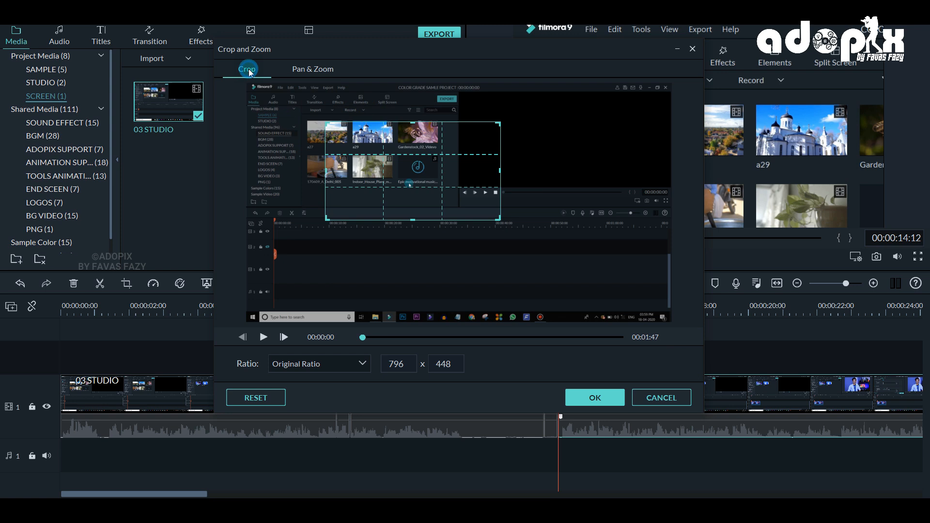
{"action": "left_click", "coordinate": [598, 397]}
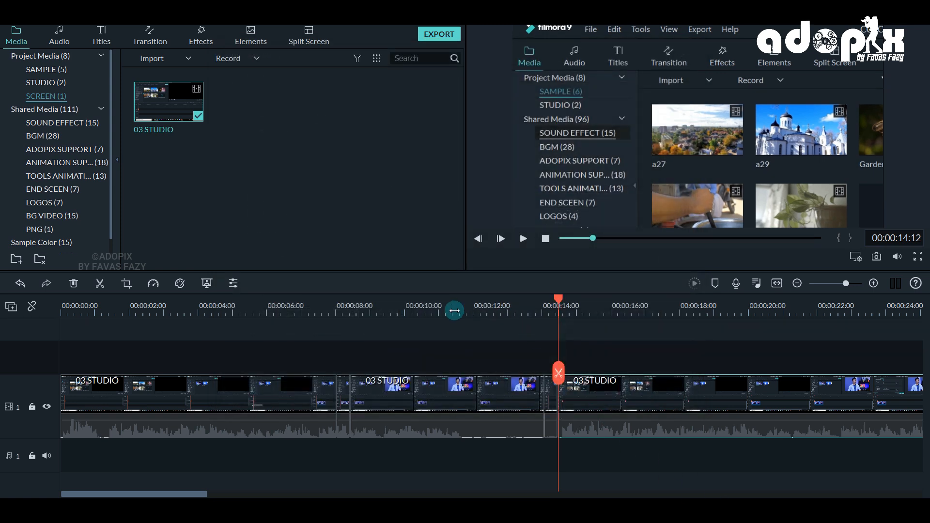
Play back the timeline from 00:00:07:03 to review the zoom and pan movements on the screen recording
{"action": "left_click", "coordinate": [446, 308]}
{"action": "left_click", "coordinate": [307, 305]}
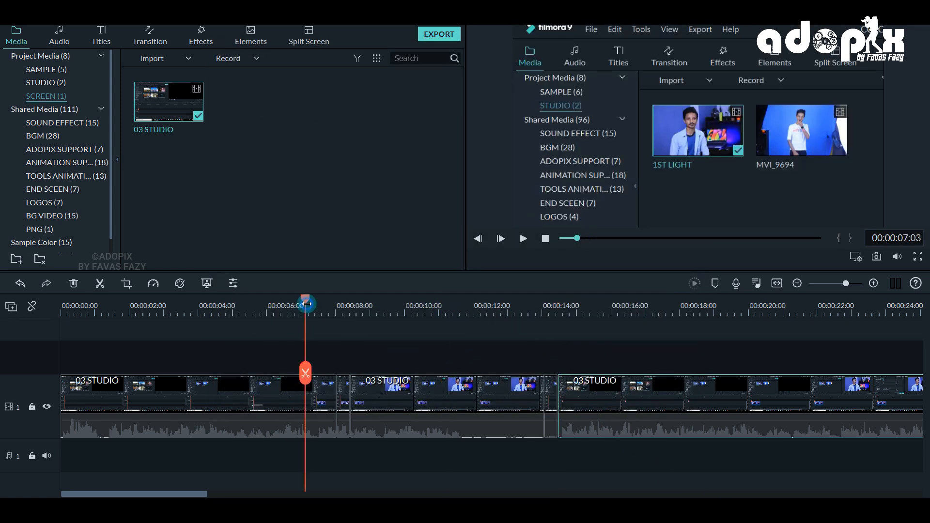
{"action": "key", "text": "space"}
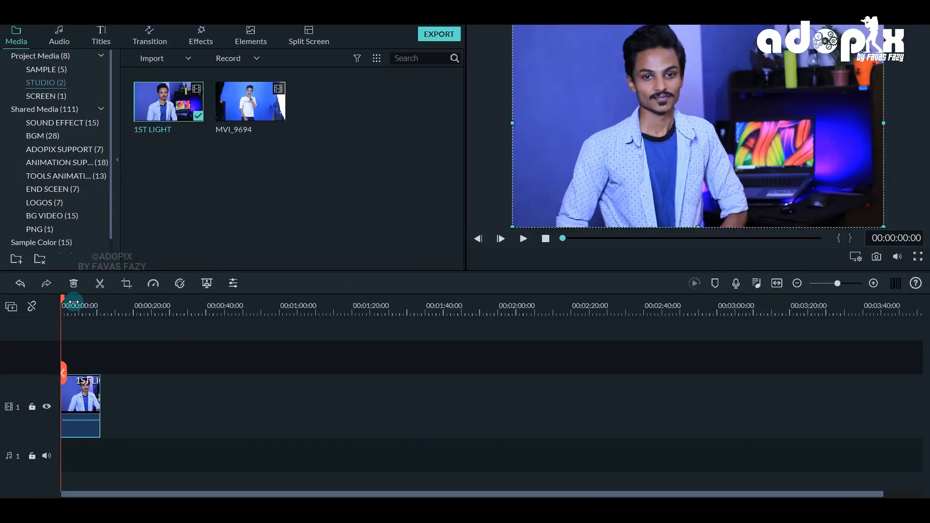
Split the 1ST LIGHT clip at 00:00:05:16, then enlarge its second segment directly in the preview and reposition it around the man
{"action": "left_click", "coordinate": [74, 301]}
{"action": "left_click_drag", "start_coordinate": [75, 300], "coordinate": [81, 300]}
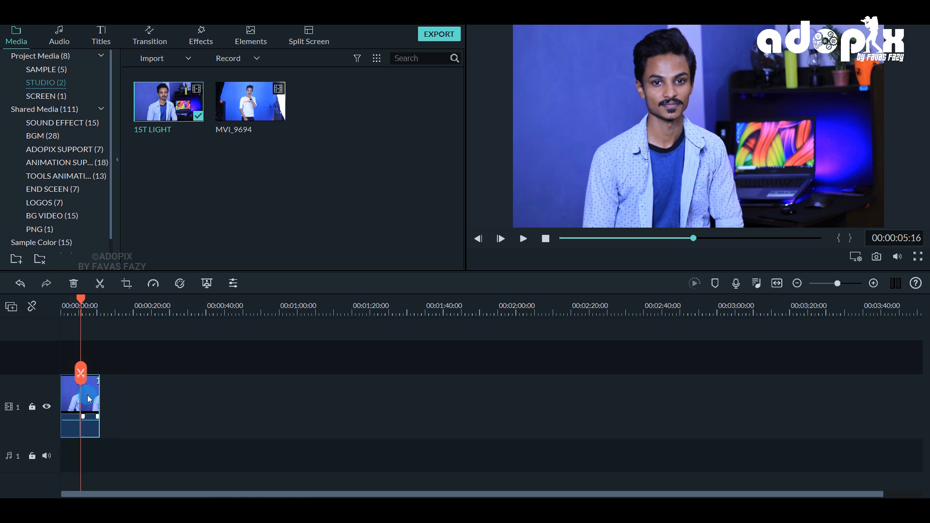
{"action": "left_click", "coordinate": [551, 161]}
{"action": "left_click_drag", "start_coordinate": [514, 225], "coordinate": [467, 264]}
{"action": "left_click_drag", "start_coordinate": [599, 134], "coordinate": [616, 127]}
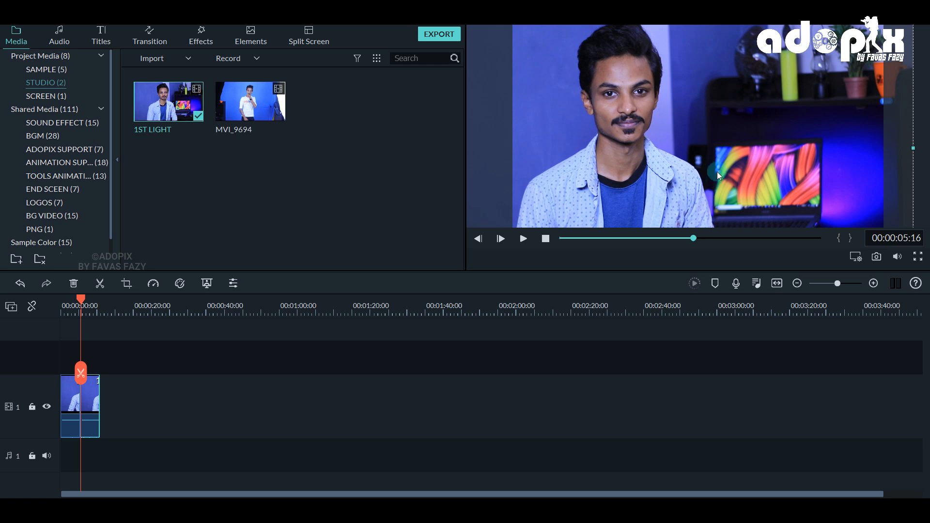
Play back the 1ST LIGHT clip from near its beginning to review the jump cut into the enlarged segment
{"action": "left_click", "coordinate": [66, 310]}
{"action": "key", "text": "space"}
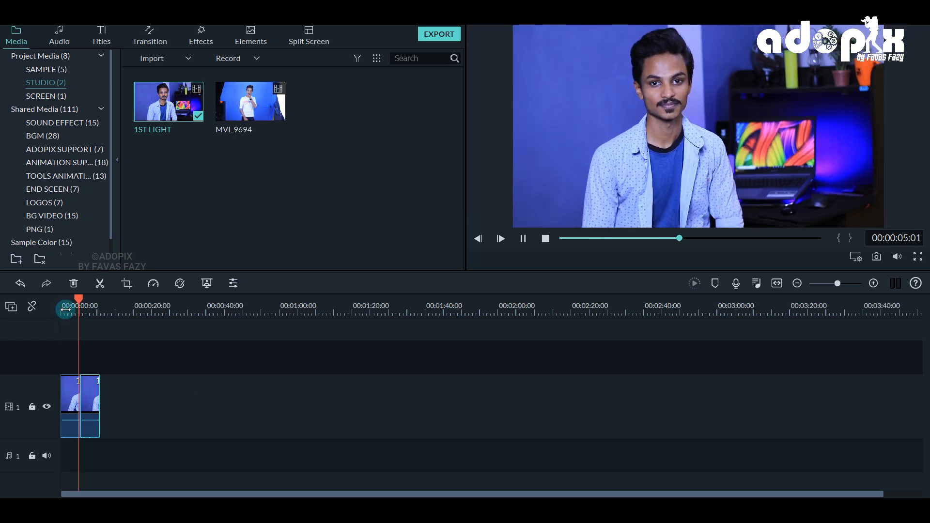